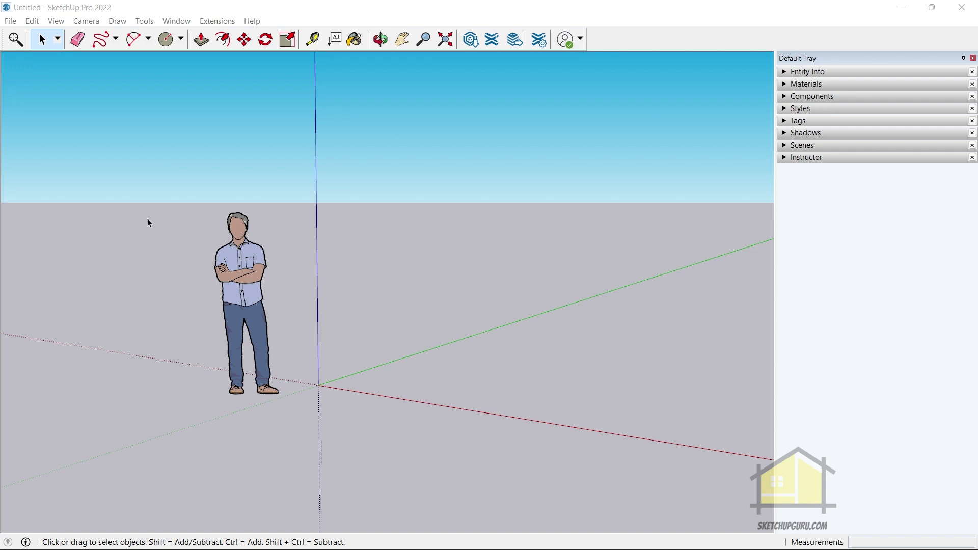
- Activate the Follow Me tool through Search SketchUp, then return to Select
{"action": "left_click", "coordinate": [15, 38]}
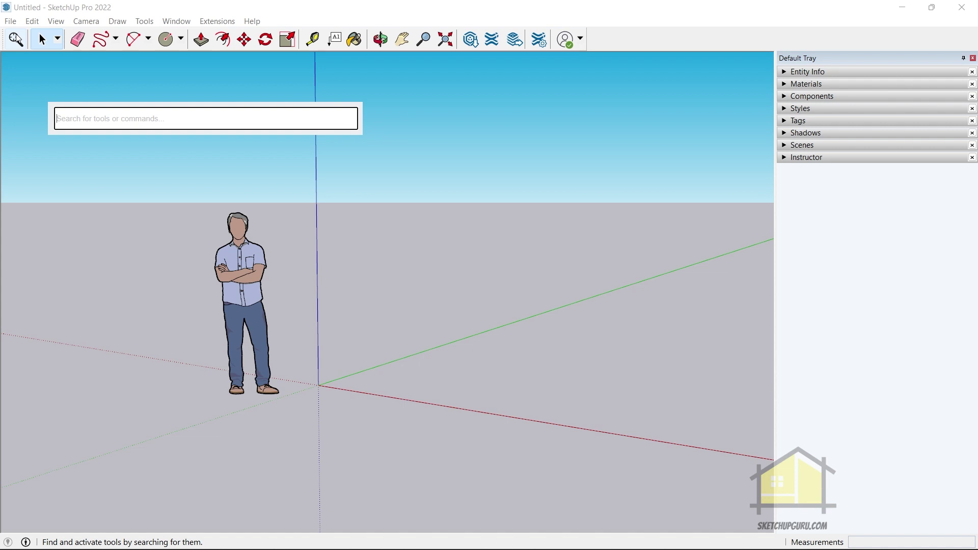
{"action": "type", "text": "follow"}
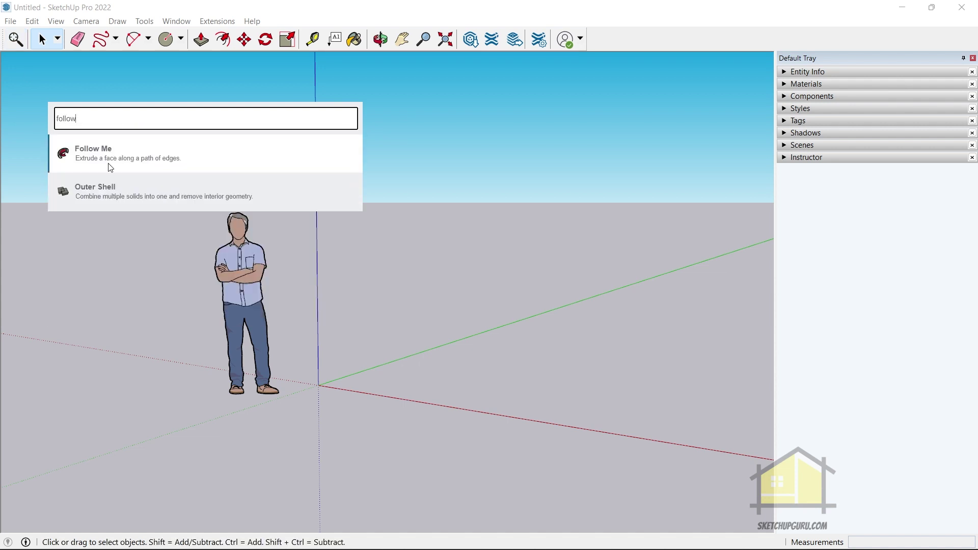
{"action": "left_click", "coordinate": [117, 155]}
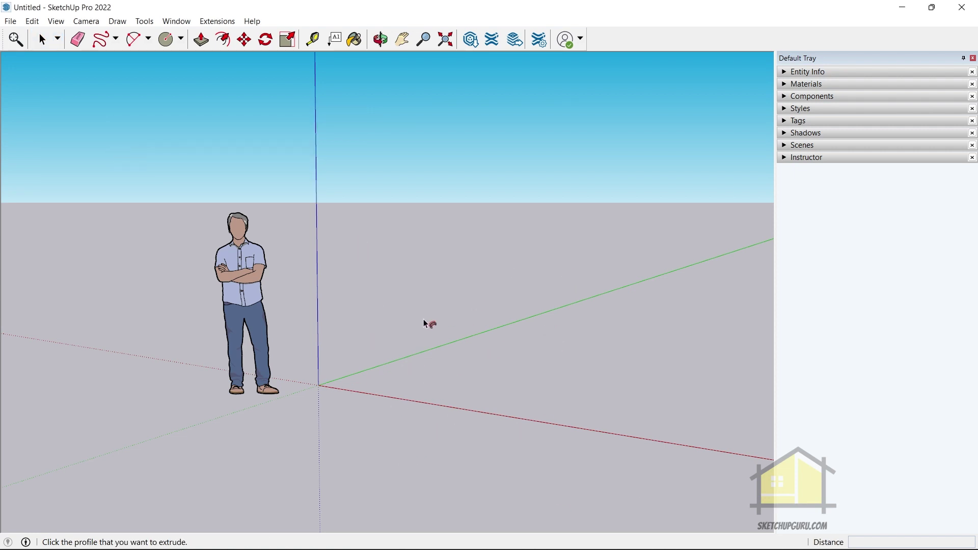
{"action": "key", "text": "shift+s"}
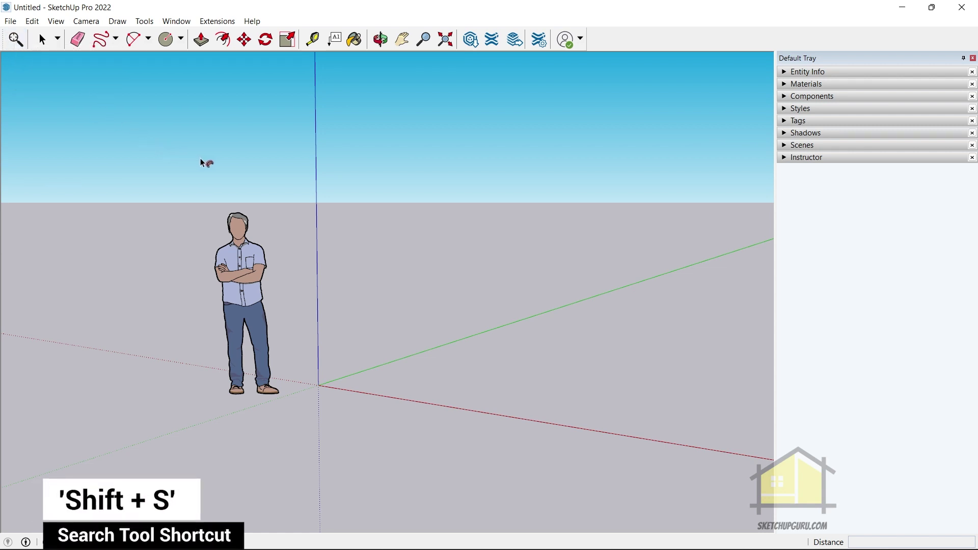
{"action": "left_click", "coordinate": [42, 39]}
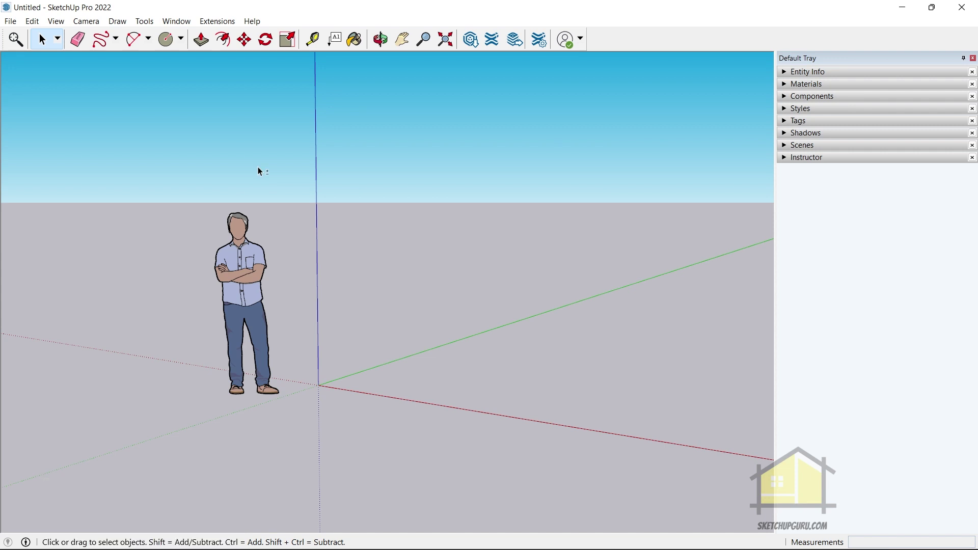
- Activate Push/Pull by searching 'push', then orbit around the rows of cylinders
{"action": "key", "text": "shift+s"}
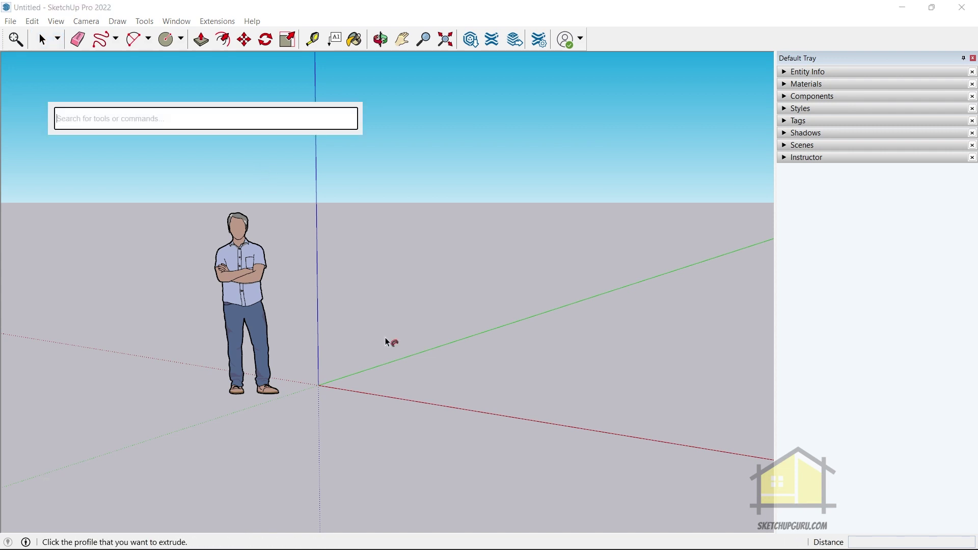
{"action": "type", "text": "push"}
{"action": "key", "text": "Return"}
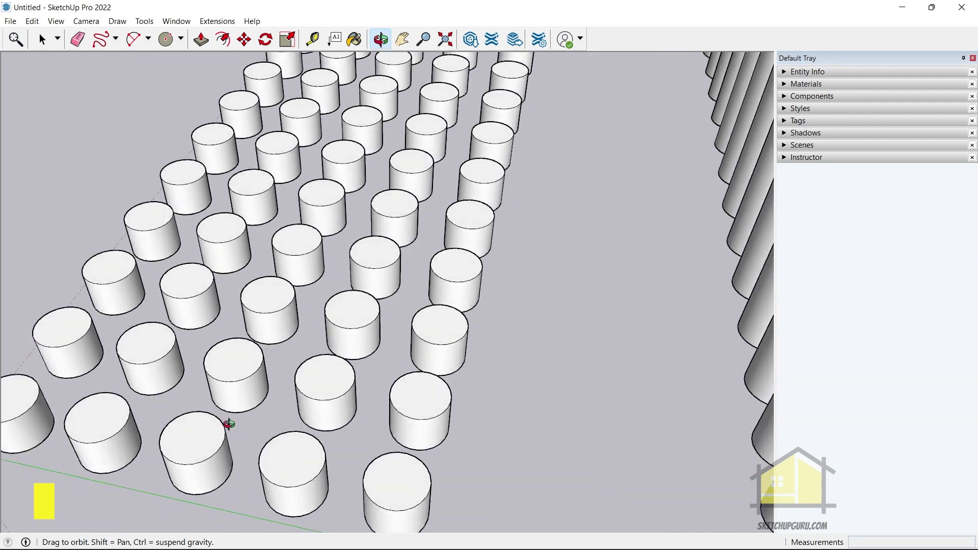
{"action": "middle_click_drag", "start_coordinate": [227, 421], "coordinate": [400, 360]}
{"action": "middle_click_drag", "start_coordinate": [371, 392], "coordinate": [81, 48]}
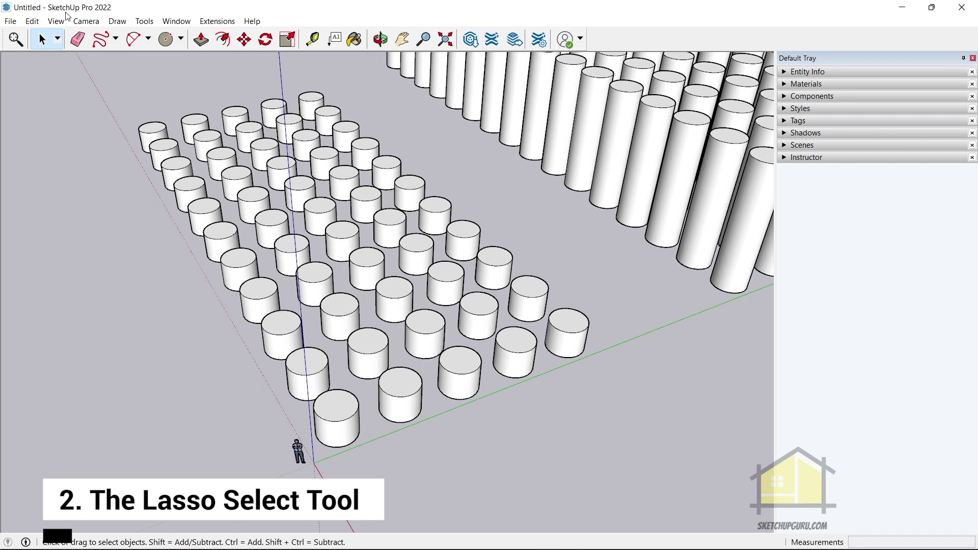
- Set the camera to the Top standard view with Parallel Projection
{"action": "left_click", "coordinate": [84, 21]}
{"action": "mouse_move", "coordinate": [153, 61]}
{"action": "left_click", "coordinate": [273, 64]}
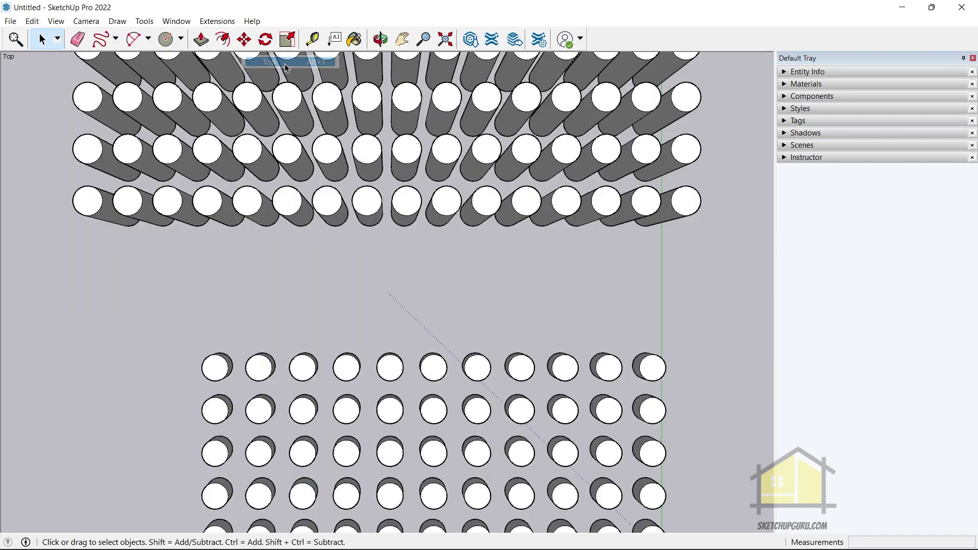
{"action": "left_click", "coordinate": [86, 20]}
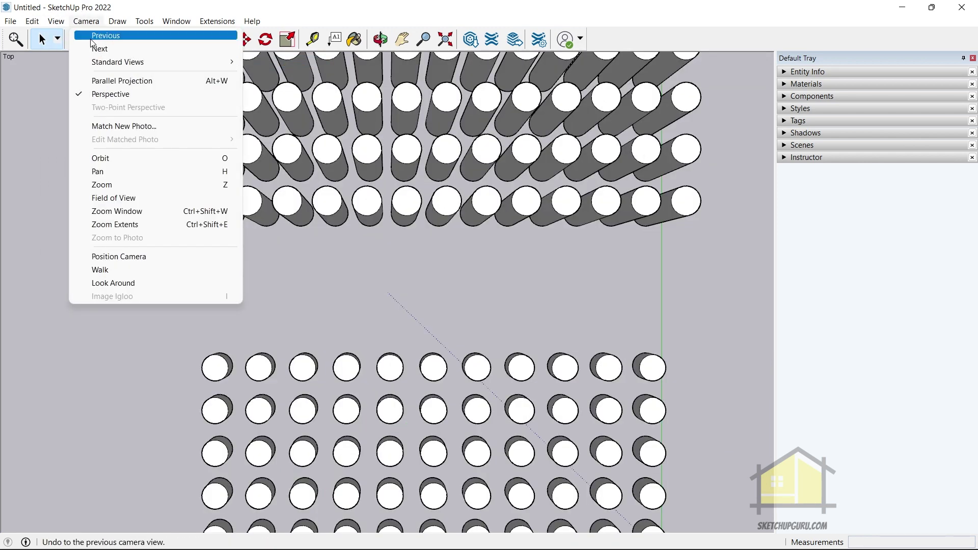
{"action": "left_click", "coordinate": [127, 81]}
{"action": "scroll", "coordinate": [438, 406], "scroll_direction": "down", "scroll_amount": 3}
{"action": "scroll", "coordinate": [458, 397], "scroll_direction": "up", "scroll_amount": 6}
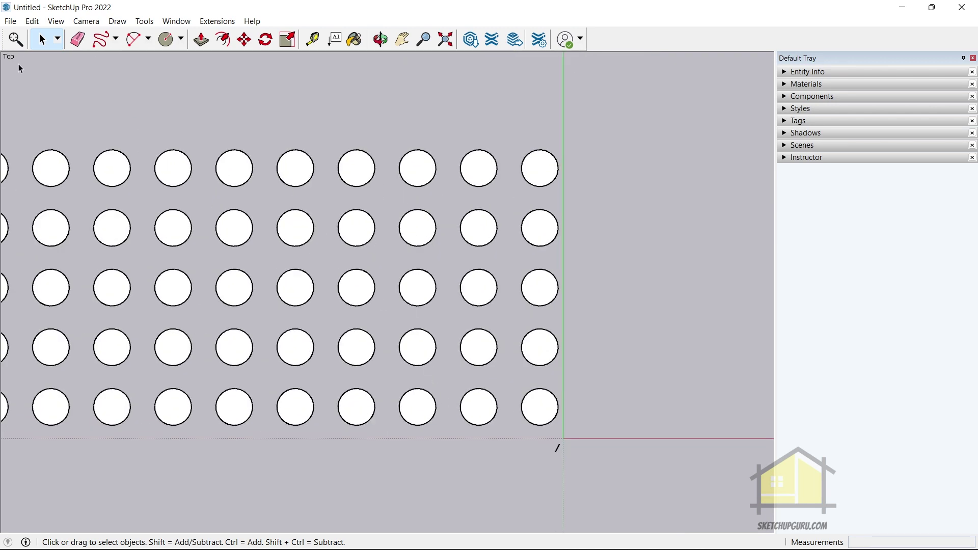
- Switch the Select tool to Lasso from its dropdown, reactivating it with Shift+Space
{"action": "left_click", "coordinate": [57, 39]}
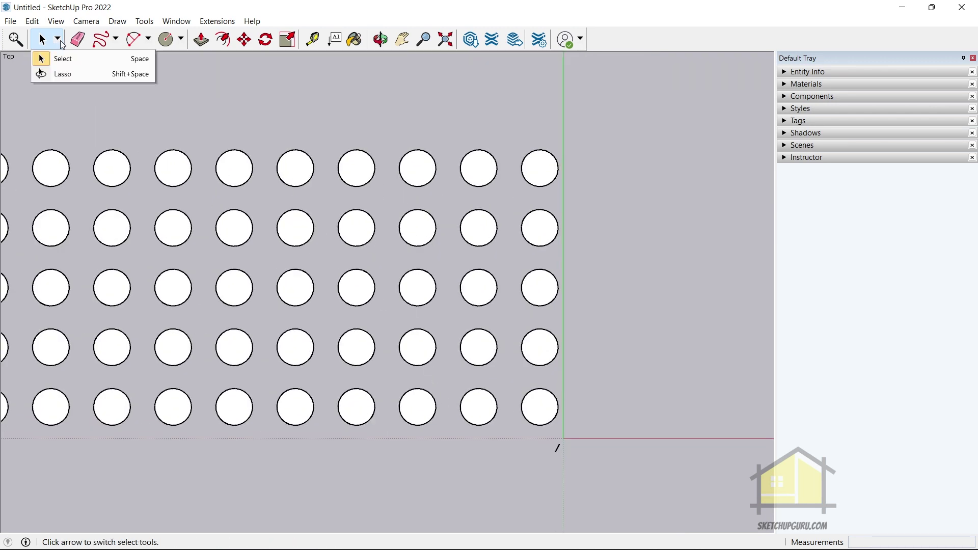
{"action": "left_click", "coordinate": [59, 76]}
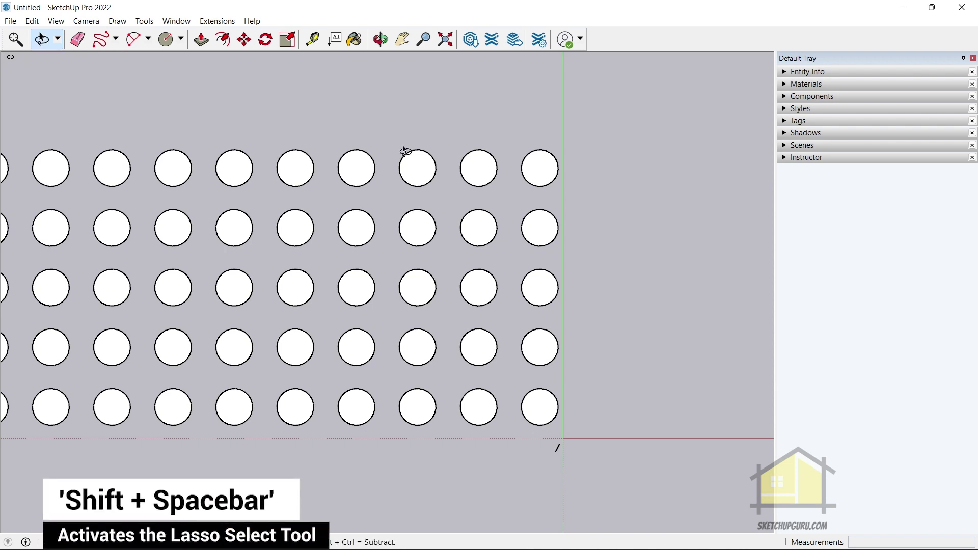
{"action": "key", "text": "space"}
{"action": "key", "text": "shift+space"}
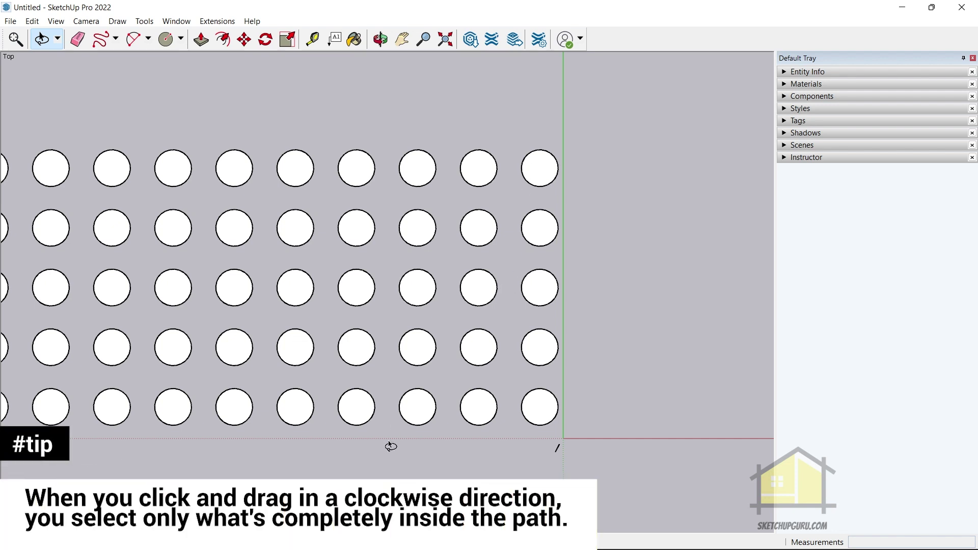
- Lasso-select 14 cylinders in the three right columns, adding and subtracting loops, skipping one middle cylinder
{"action": "mouse_move", "coordinate": [401, 331]}
{"action": "left_mouse_down"}
{"action": "mouse_move", "coordinate": [443, 321]}
{"action": "mouse_move", "coordinate": [469, 112]}
{"action": "mouse_move", "coordinate": [579, 182]}
{"action": "mouse_move", "coordinate": [589, 369]}
{"action": "mouse_move", "coordinate": [575, 434]}
{"action": "mouse_move", "coordinate": [451, 478]}
{"action": "mouse_move", "coordinate": [392, 446]}
{"action": "left_mouse_up"}
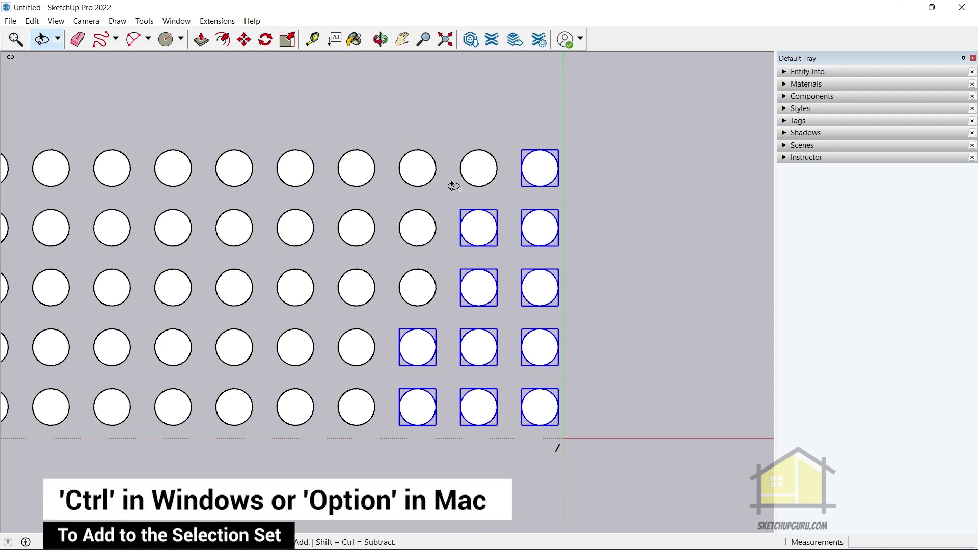
{"action": "mouse_move", "coordinate": [452, 186]}
{"action": "left_mouse_down", "text": "ctrl"}
{"action": "mouse_move", "coordinate": [454, 160]}
{"action": "mouse_move", "coordinate": [498, 131]}
{"action": "mouse_move", "coordinate": [515, 171]}
{"action": "mouse_move", "coordinate": [483, 203]}
{"action": "mouse_move", "coordinate": [453, 187]}
{"action": "left_mouse_up", "text": "ctrl"}
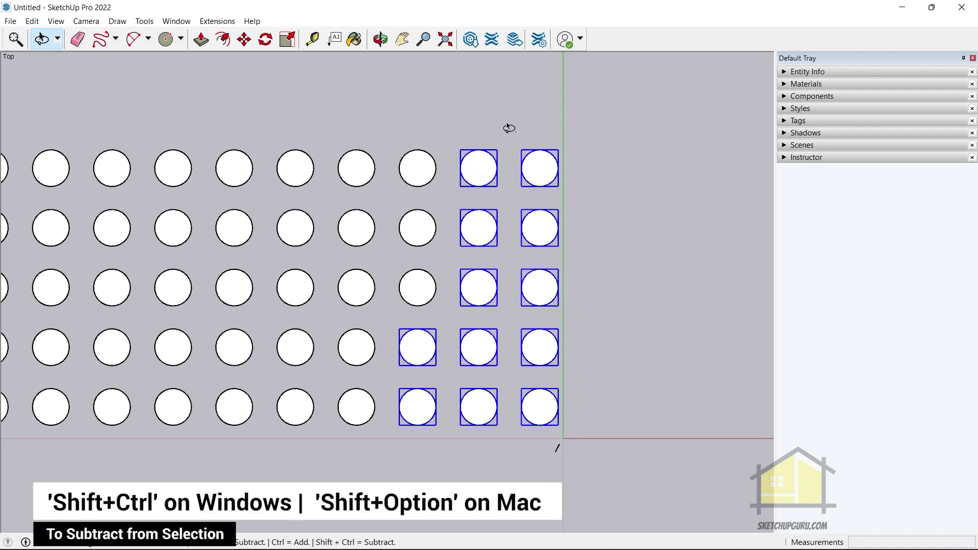
{"action": "mouse_move", "coordinate": [581, 253]}
{"action": "left_mouse_down", "text": "ctrl+shift"}
{"action": "mouse_move", "coordinate": [480, 258]}
{"action": "mouse_move", "coordinate": [439, 203]}
{"action": "mouse_move", "coordinate": [555, 137]}
{"action": "mouse_move", "coordinate": [581, 249]}
{"action": "left_mouse_up", "text": "ctrl+shift"}
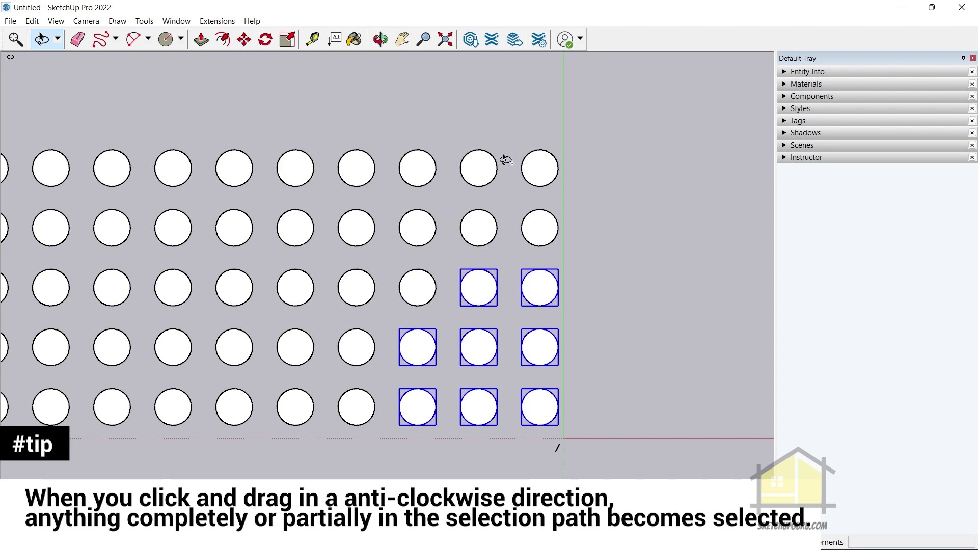
{"action": "mouse_move", "coordinate": [504, 160]}
{"action": "left_mouse_down"}
{"action": "mouse_move", "coordinate": [427, 185]}
{"action": "mouse_move", "coordinate": [436, 238]}
{"action": "mouse_move", "coordinate": [563, 234]}
{"action": "mouse_move", "coordinate": [591, 188]}
{"action": "mouse_move", "coordinate": [577, 172]}
{"action": "mouse_move", "coordinate": [518, 166]}
{"action": "left_mouse_up"}
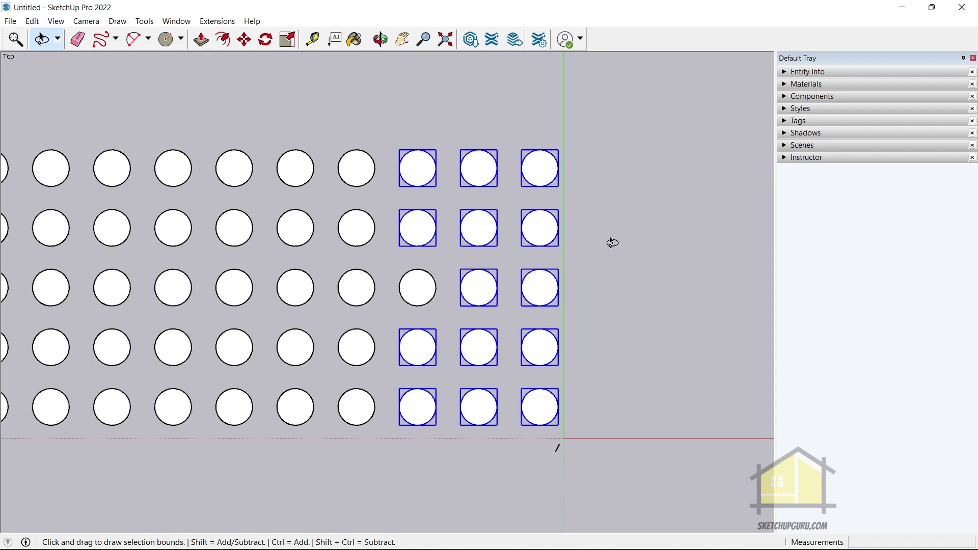
{"action": "key", "text": "space"}
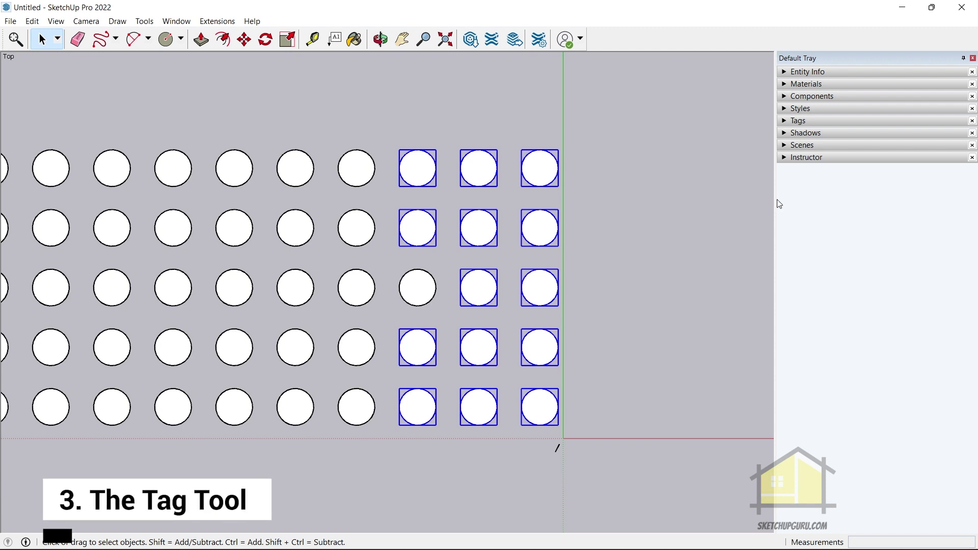
- Open the Tags panel, add a new tag and clear the cylinder selection
{"action": "left_click", "coordinate": [794, 124]}
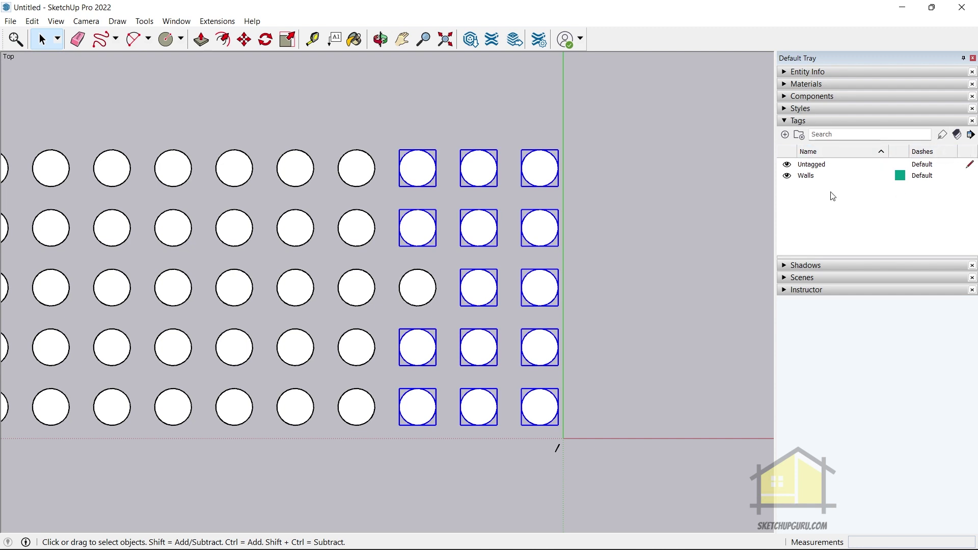
{"action": "left_click", "coordinate": [785, 136]}
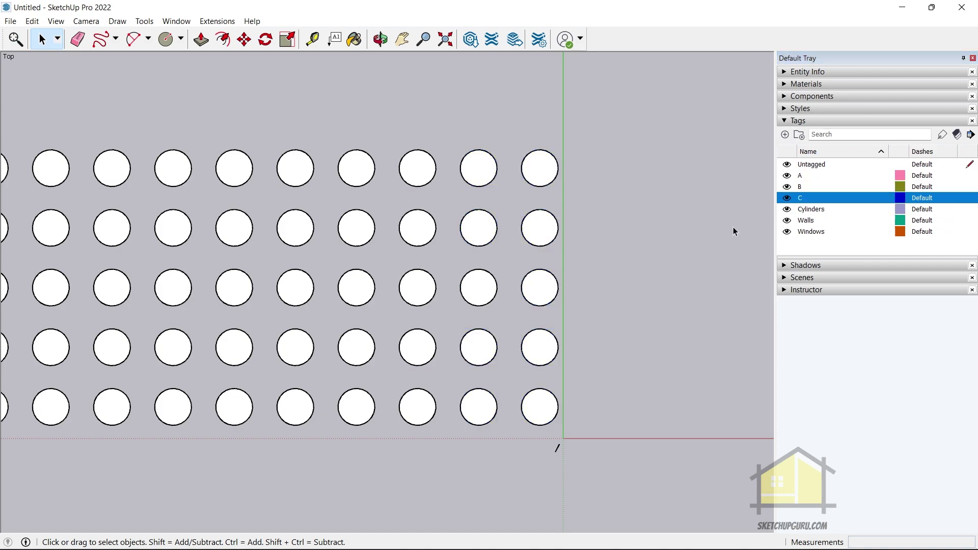
{"action": "scroll", "coordinate": [734, 227], "scroll_direction": "down", "scroll_amount": 3}
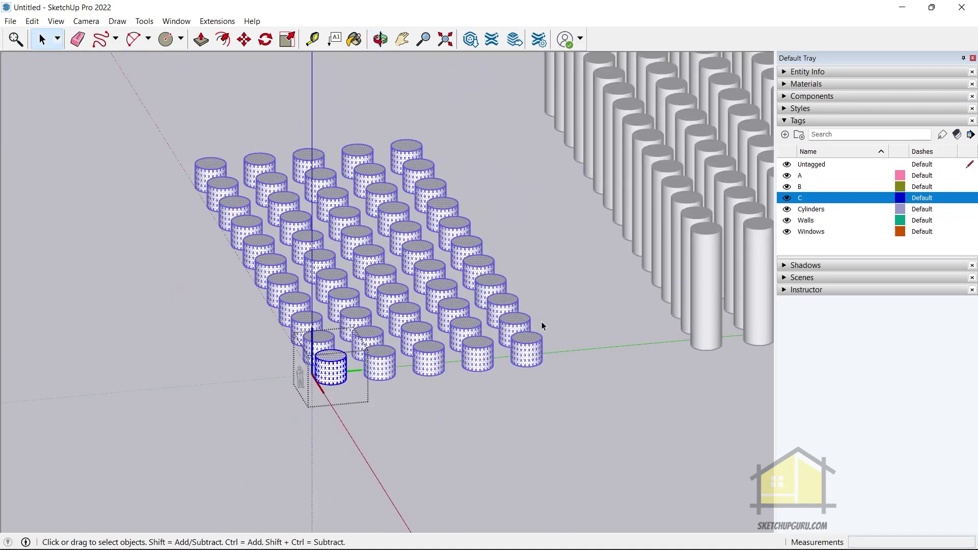
{"action": "scroll", "coordinate": [304, 357], "scroll_direction": "up", "scroll_amount": 7}
{"action": "scroll", "coordinate": [310, 390], "scroll_direction": "down", "scroll_amount": 4}
{"action": "scroll", "coordinate": [312, 396], "scroll_direction": "down", "scroll_amount": 3}
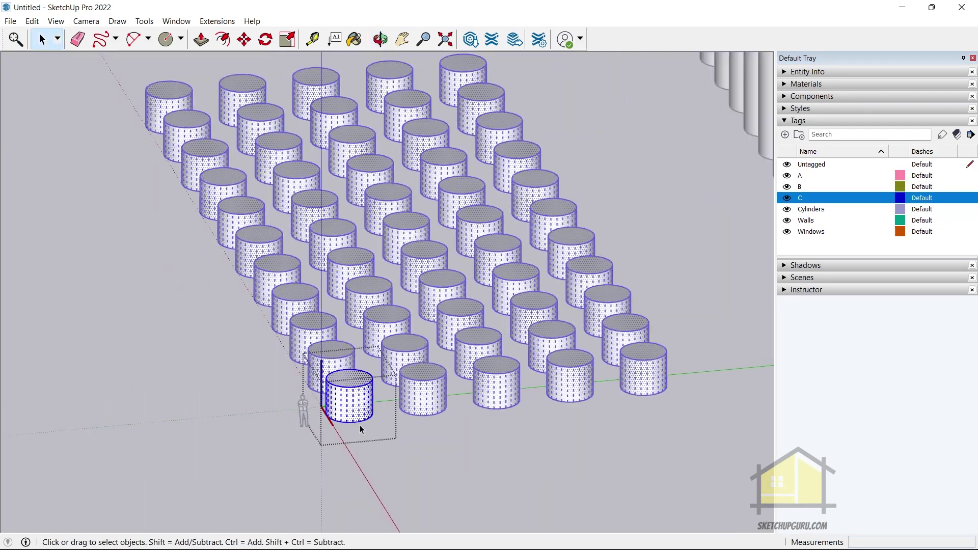
{"action": "scroll", "coordinate": [292, 133], "scroll_direction": "up", "scroll_amount": 1}
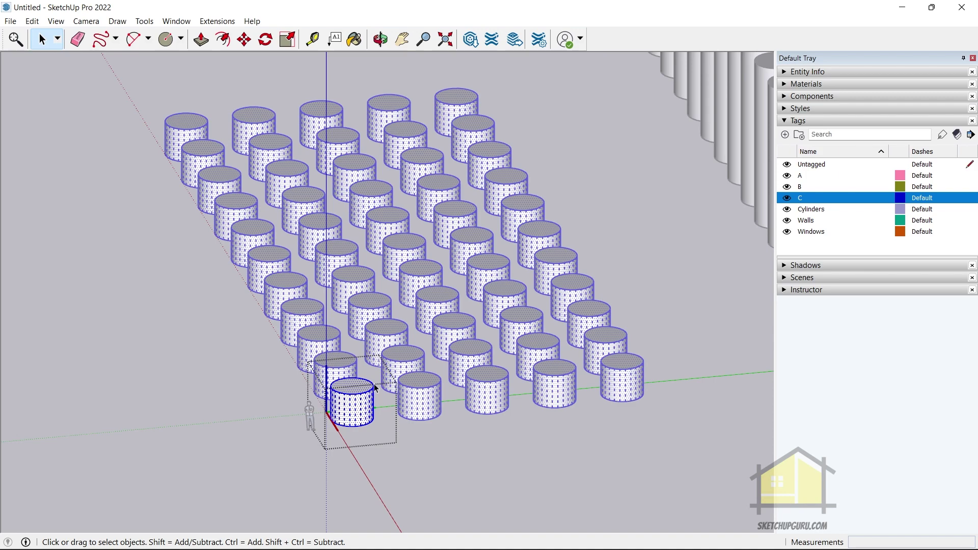
{"action": "middle_click_drag", "start_coordinate": [375, 388], "coordinate": [484, 500]}
{"action": "scroll", "coordinate": [488, 491], "scroll_direction": "down", "scroll_amount": 3}
{"action": "left_click", "coordinate": [489, 472]}
{"action": "scroll", "coordinate": [457, 470], "scroll_direction": "up", "scroll_amount": 3}
{"action": "scroll", "coordinate": [452, 436], "scroll_direction": "down", "scroll_amount": 2}
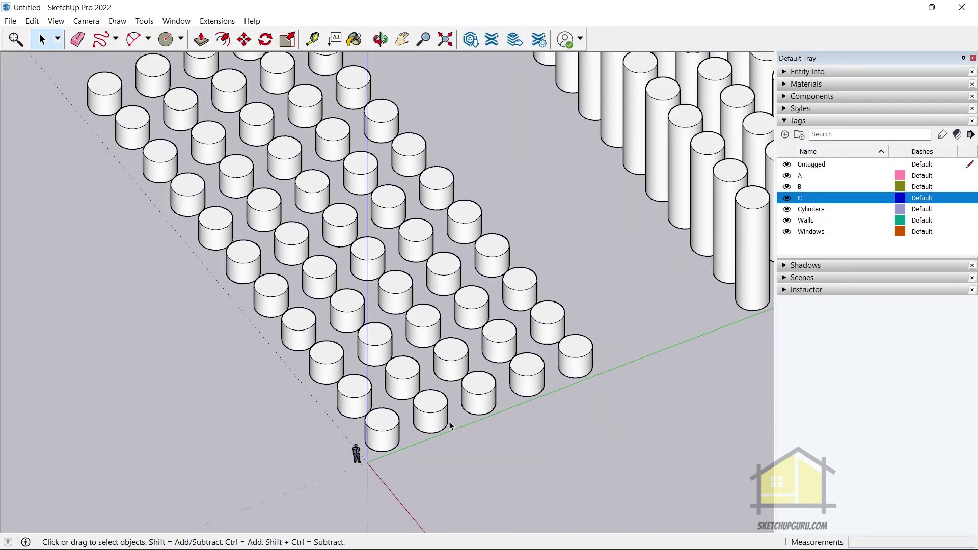
- Load the Cylinders tag into the Tag tool, set to apply to all component instances
{"action": "left_click", "coordinate": [812, 213]}
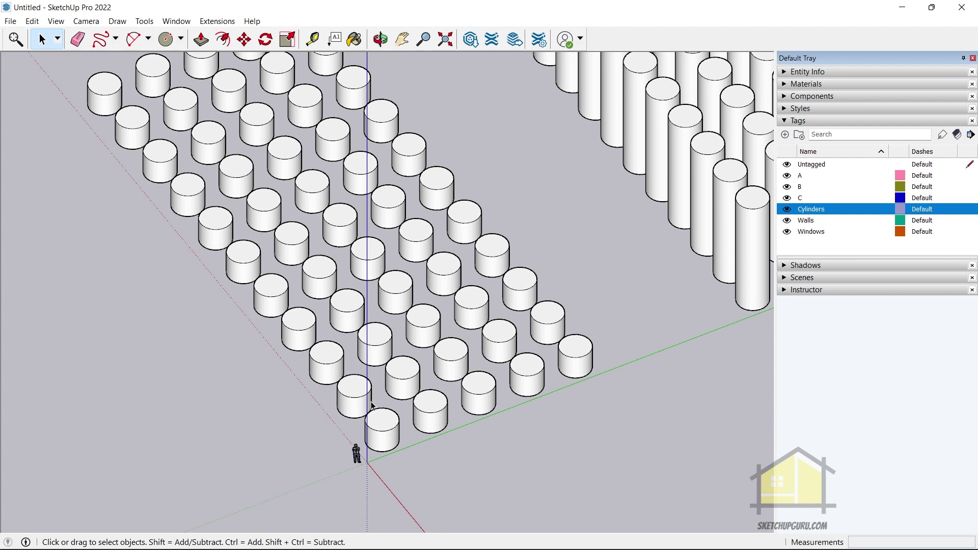
{"action": "left_click", "coordinate": [824, 210]}
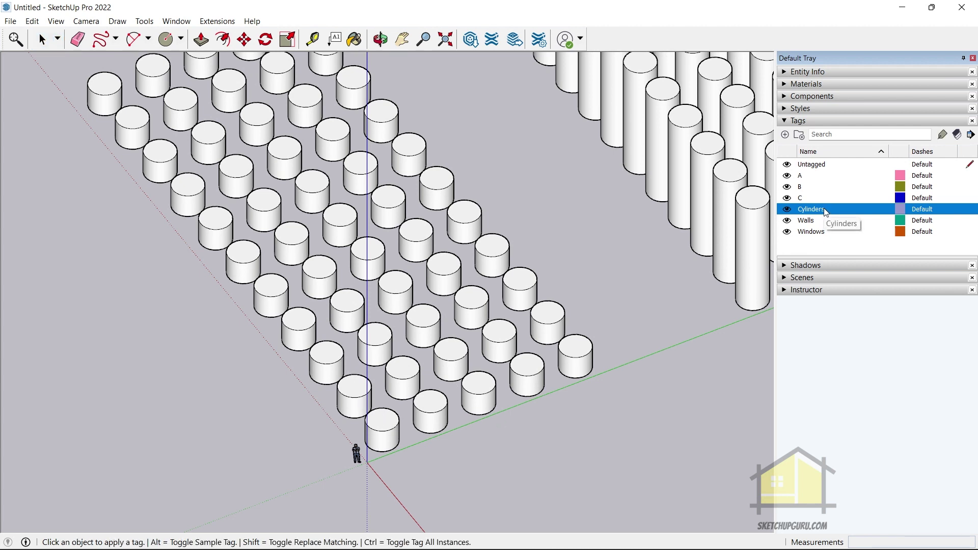
{"action": "left_click", "coordinate": [944, 137]}
{"action": "scroll", "coordinate": [400, 389], "scroll_direction": "up", "scroll_amount": 4}
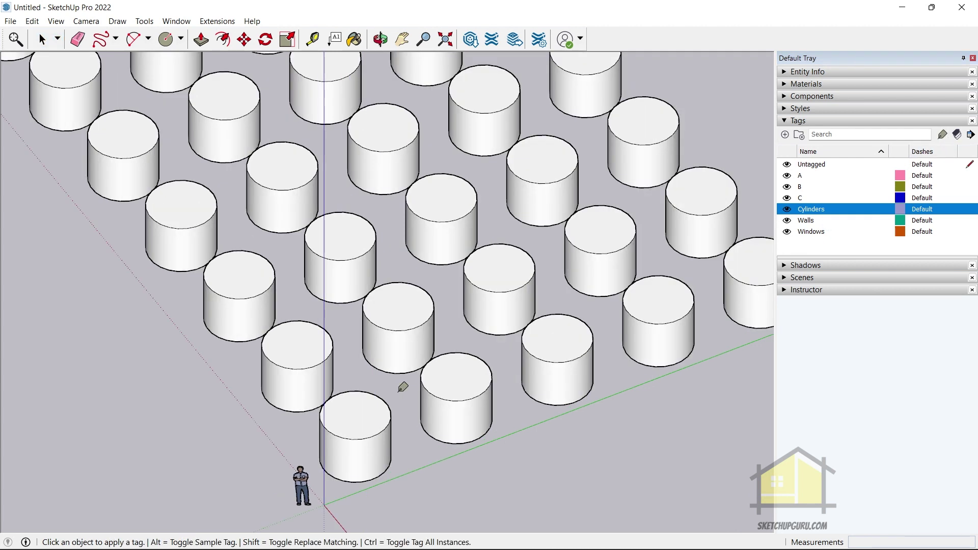
{"action": "key", "text": "ctrl"}
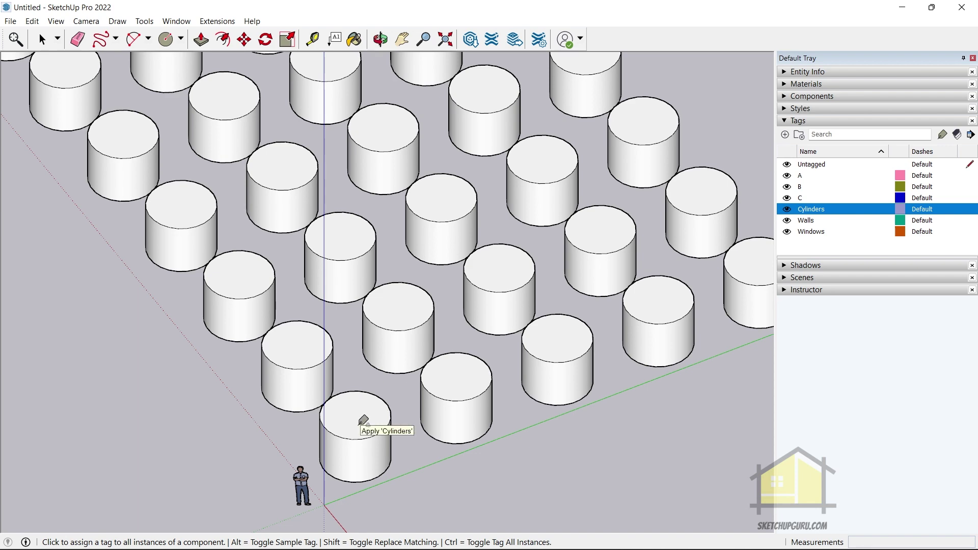
{"action": "scroll", "coordinate": [405, 311], "scroll_direction": "down", "scroll_amount": 4}
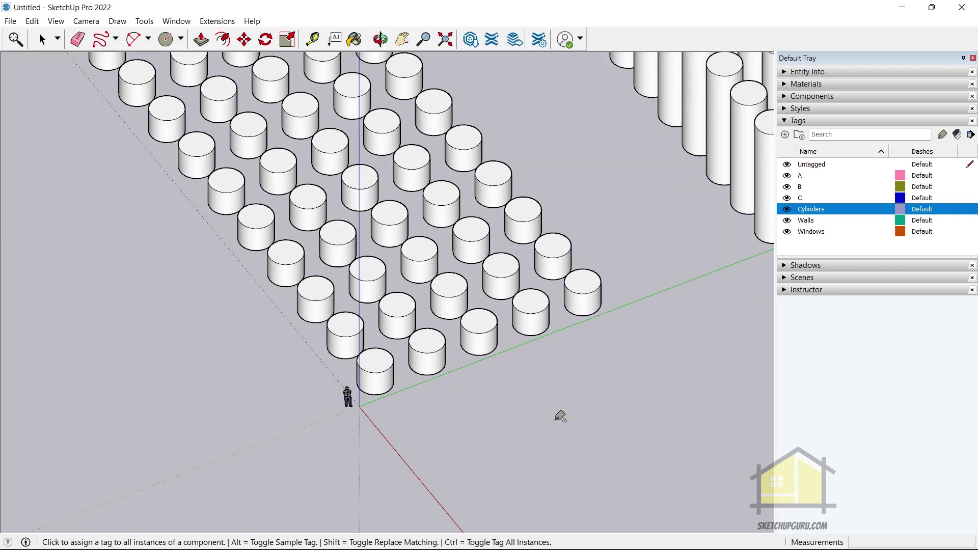
{"action": "mouse_move", "coordinate": [555, 421]}
{"action": "middle_mouse_down"}
{"action": "mouse_move", "coordinate": [354, 214]}
{"action": "mouse_move", "coordinate": [459, 335]}
{"action": "middle_mouse_up"}
{"action": "scroll", "coordinate": [478, 363], "scroll_direction": "down", "scroll_amount": 2}
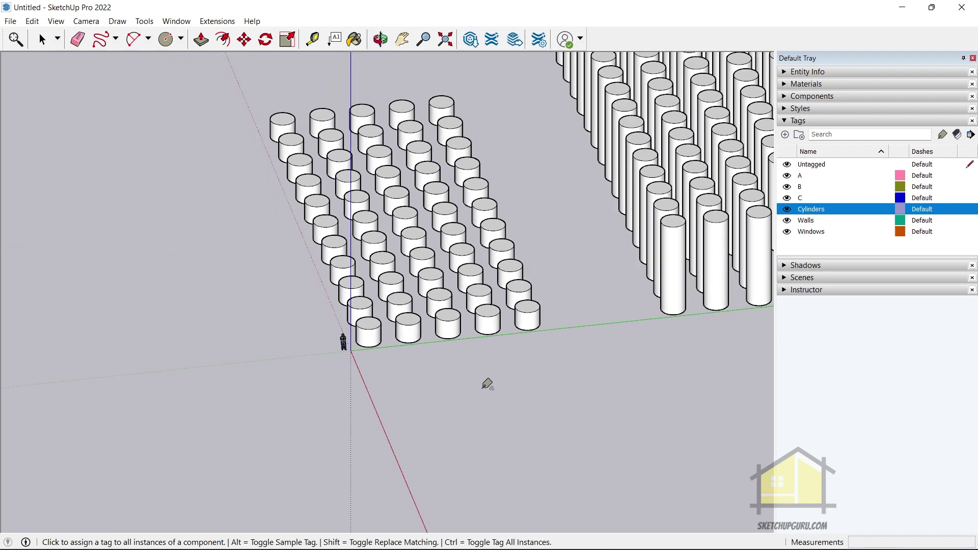
{"action": "scroll", "coordinate": [488, 384], "scroll_direction": "down", "scroll_amount": 2}
{"action": "scroll", "coordinate": [456, 234], "scroll_direction": "up", "scroll_amount": 4}
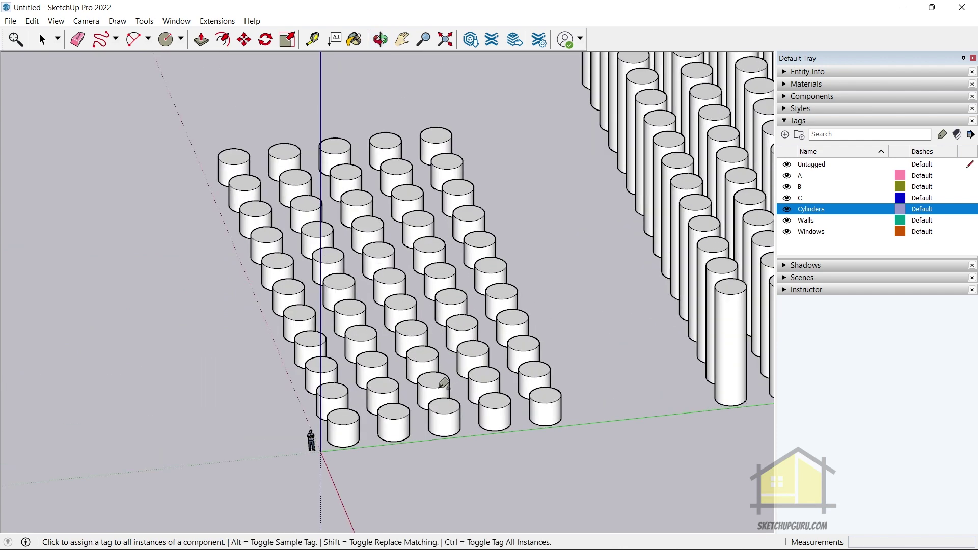
- Turn on Color by Tag to show each cylinder in its tag colour
{"action": "left_click", "coordinate": [957, 135]}
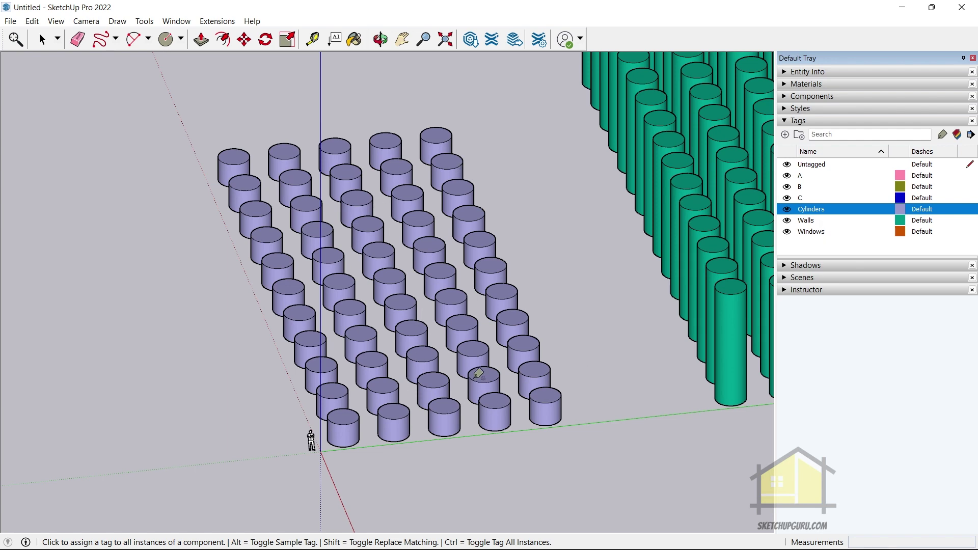
{"action": "scroll", "coordinate": [262, 336], "scroll_direction": "down", "scroll_amount": 2}
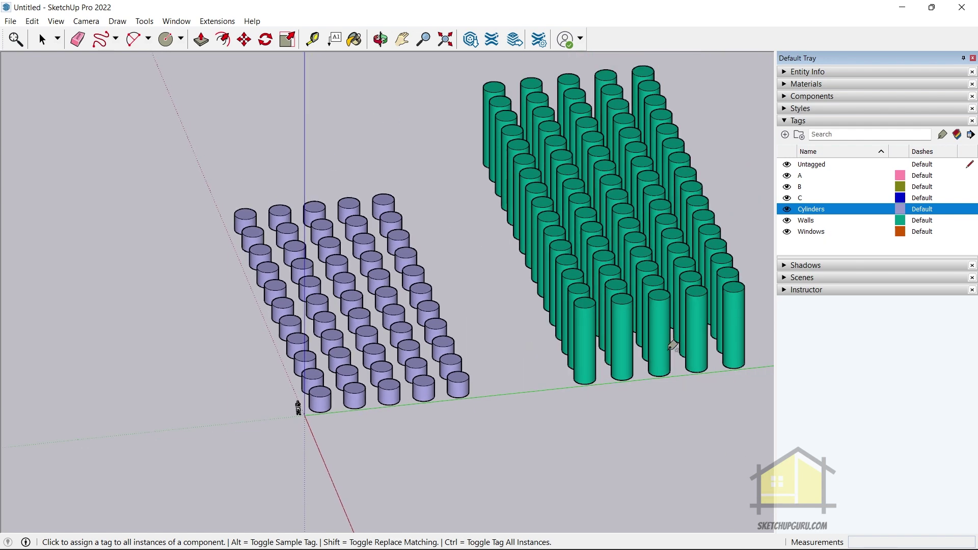
{"action": "scroll", "coordinate": [673, 346], "scroll_direction": "up", "scroll_amount": 3}
{"action": "scroll", "coordinate": [600, 334], "scroll_direction": "down", "scroll_amount": 3}
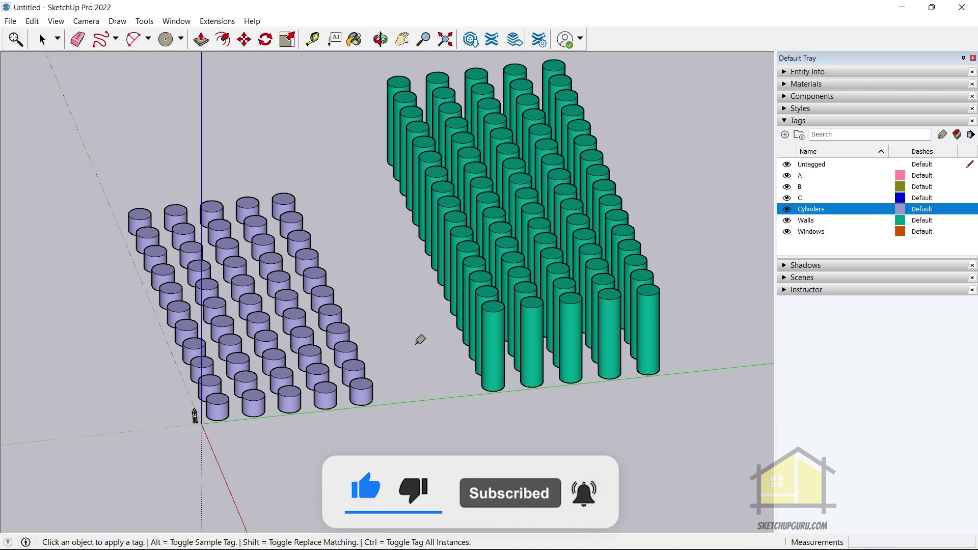
{"action": "scroll", "coordinate": [496, 323], "scroll_direction": "up", "scroll_amount": 2}
{"action": "left_click", "coordinate": [497, 322]}
{"action": "scroll", "coordinate": [482, 327], "scroll_direction": "down", "scroll_amount": 3}
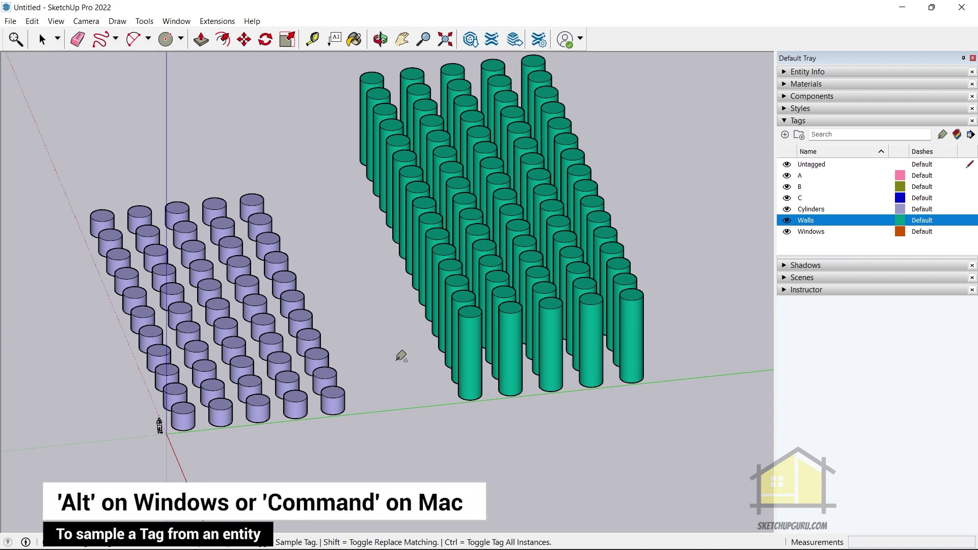
- Sample the Cylinders tag from a lavender cylinder and apply it to five front-row teal columns
{"action": "key", "text": "alt"}
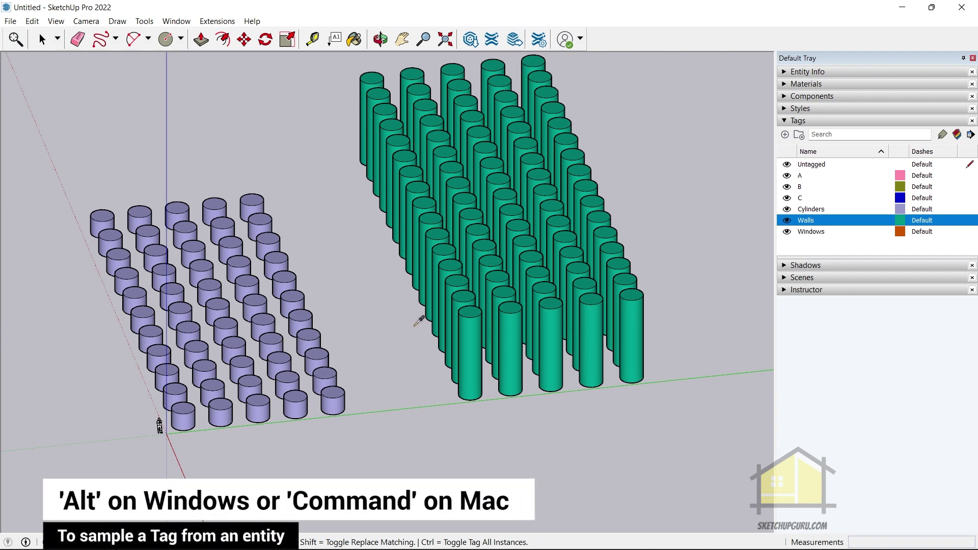
{"action": "left_click", "coordinate": [315, 357], "text": "alt"}
{"action": "left_click", "coordinate": [476, 327]}
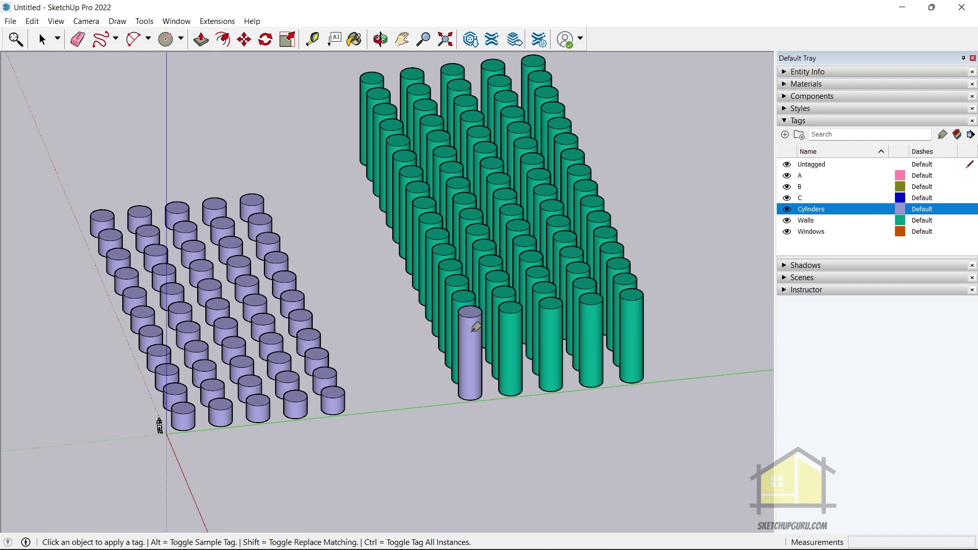
{"action": "left_click", "coordinate": [510, 360]}
{"action": "left_click", "coordinate": [555, 326]}
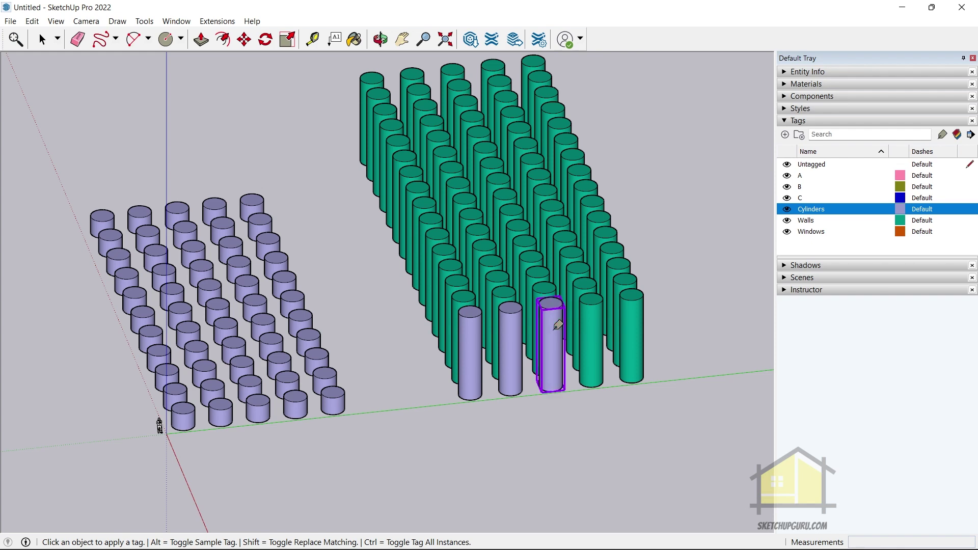
{"action": "left_click", "coordinate": [600, 322]}
{"action": "left_click", "coordinate": [633, 319]}
- Give the second-row columns, then every column instance, the Cylinders tag
{"action": "middle_click_drag", "start_coordinate": [515, 301], "coordinate": [548, 304]}
{"action": "scroll", "coordinate": [534, 298], "scroll_direction": "up", "scroll_amount": 3}
{"action": "left_click", "coordinate": [533, 299]}
{"action": "scroll", "coordinate": [428, 327], "scroll_direction": "down", "scroll_amount": 3}
{"action": "scroll", "coordinate": [535, 283], "scroll_direction": "up", "scroll_amount": 2}
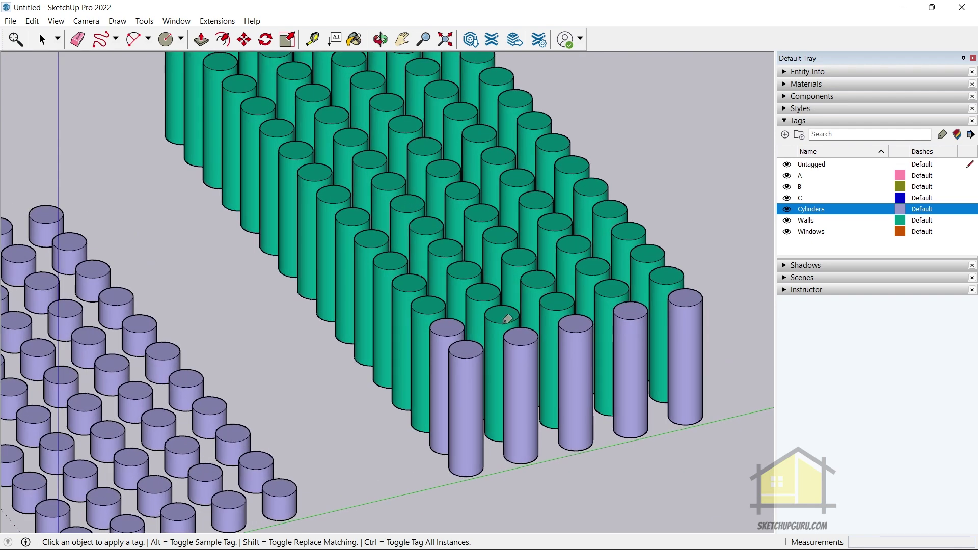
{"action": "left_click", "coordinate": [507, 322]}
{"action": "left_click", "coordinate": [556, 305]}
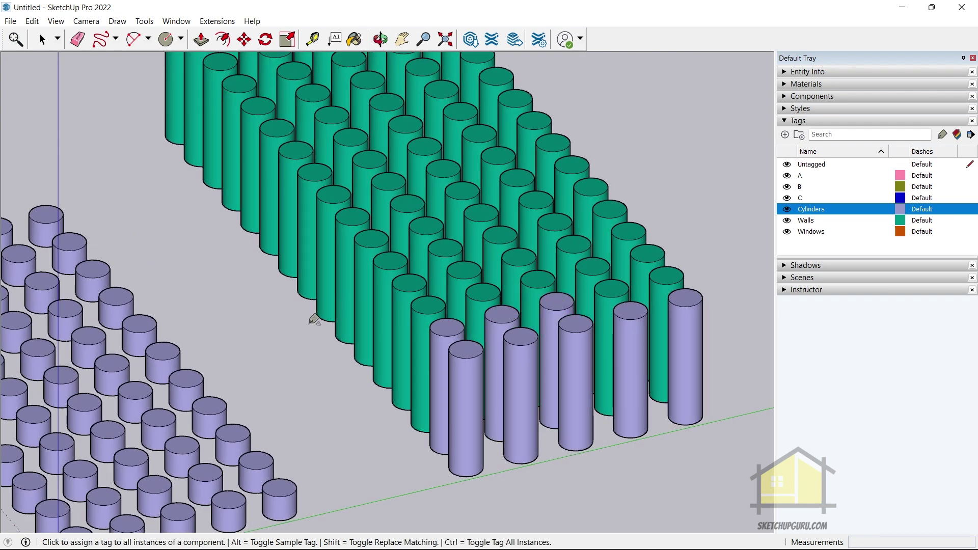
{"action": "left_click", "coordinate": [381, 282], "text": "ctrl"}
{"action": "middle_click_drag", "start_coordinate": [402, 312], "coordinate": [473, 351]}
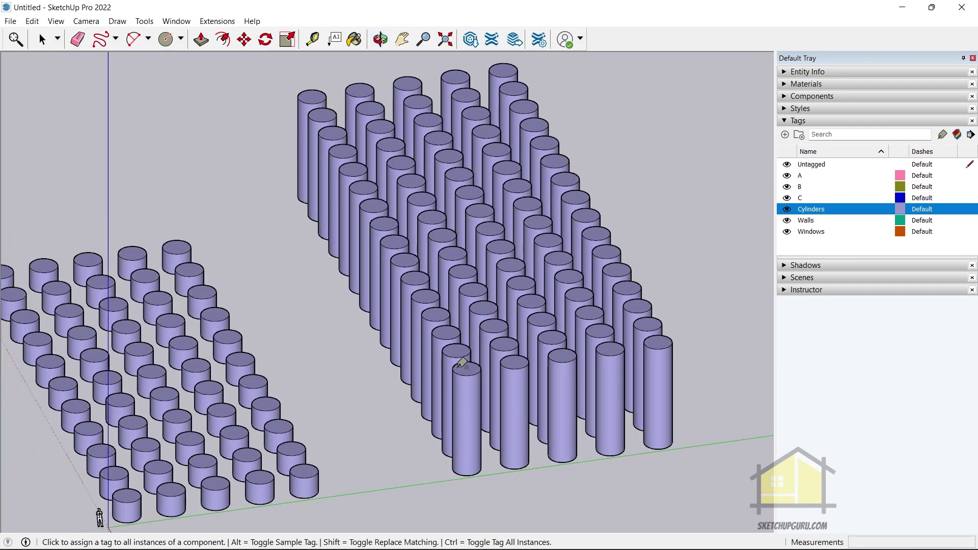
- Toggle Color by Tag off and back on, then make Windows the active tag
{"action": "left_click", "coordinate": [957, 134]}
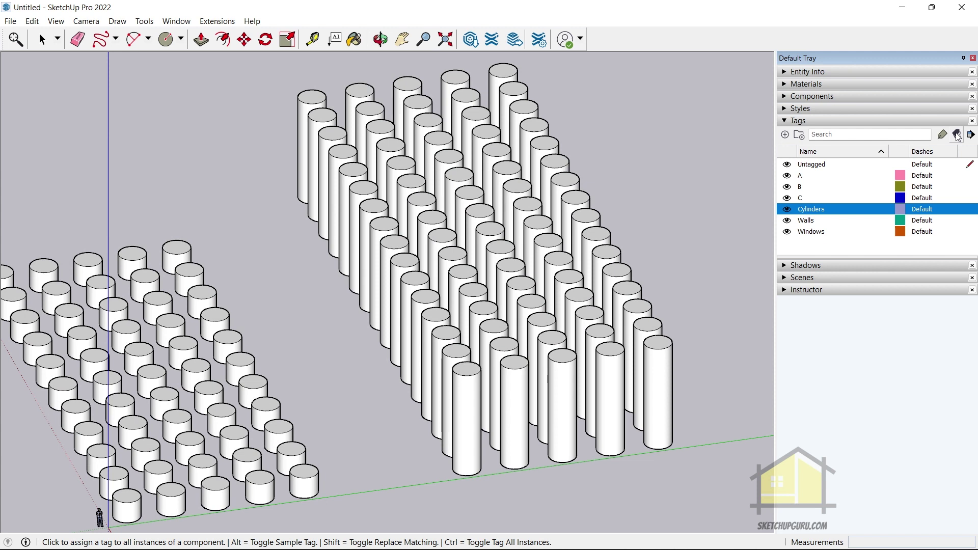
{"action": "left_click", "coordinate": [957, 134]}
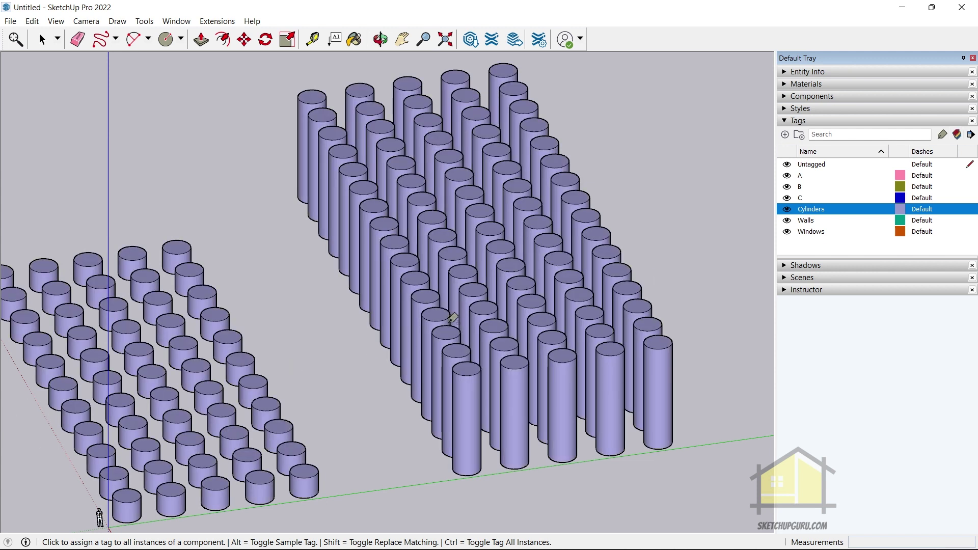
{"action": "left_click", "coordinate": [812, 232]}
{"action": "scroll", "coordinate": [491, 387], "scroll_direction": "down", "scroll_amount": 2}
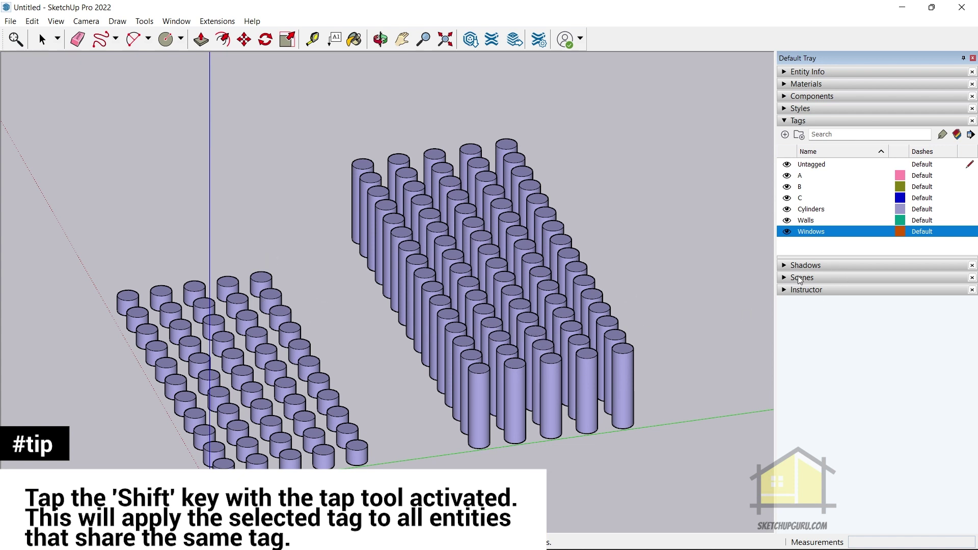
- Replace the Cylinders tag with Windows on all matching cylinders using the Tag tool's Replace Matching
{"action": "left_click", "coordinate": [829, 212]}
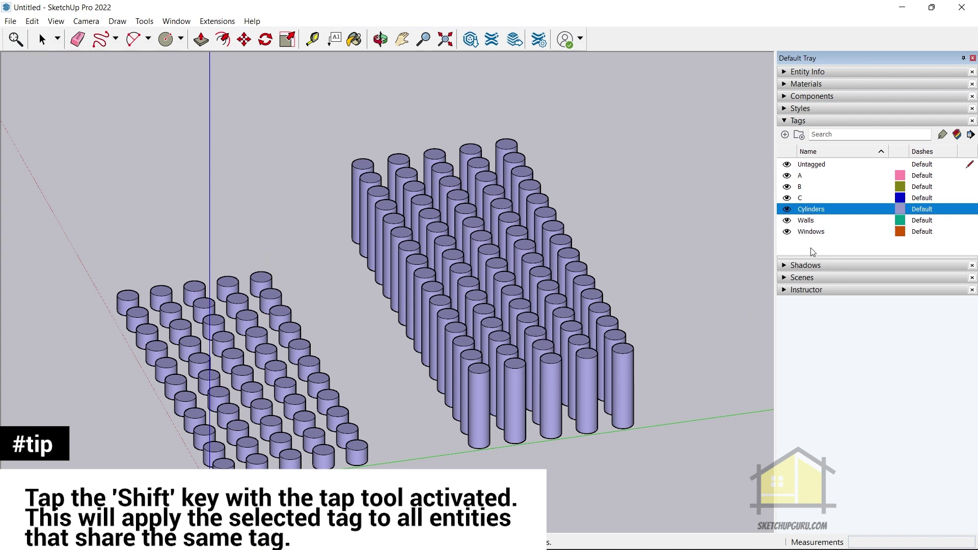
{"action": "left_click", "coordinate": [823, 232]}
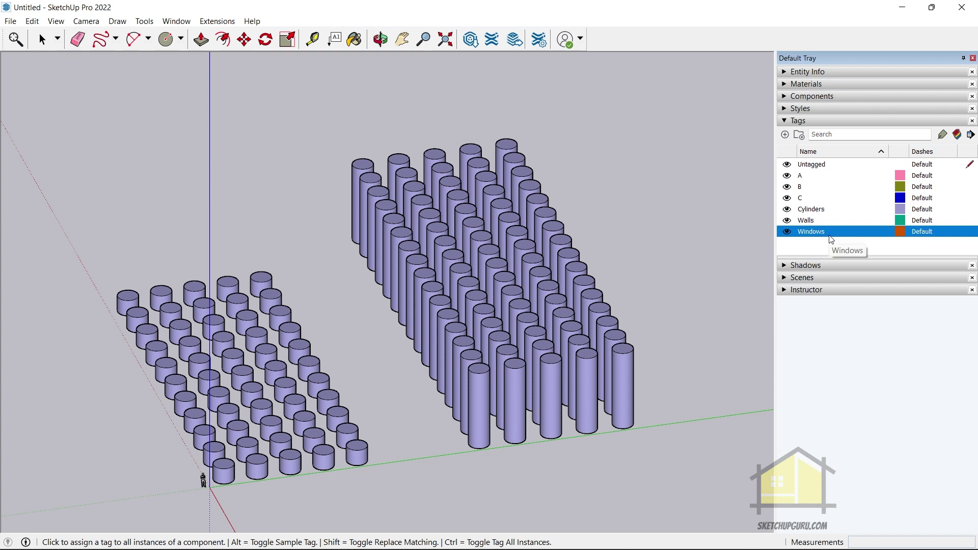
{"action": "left_click", "coordinate": [942, 137]}
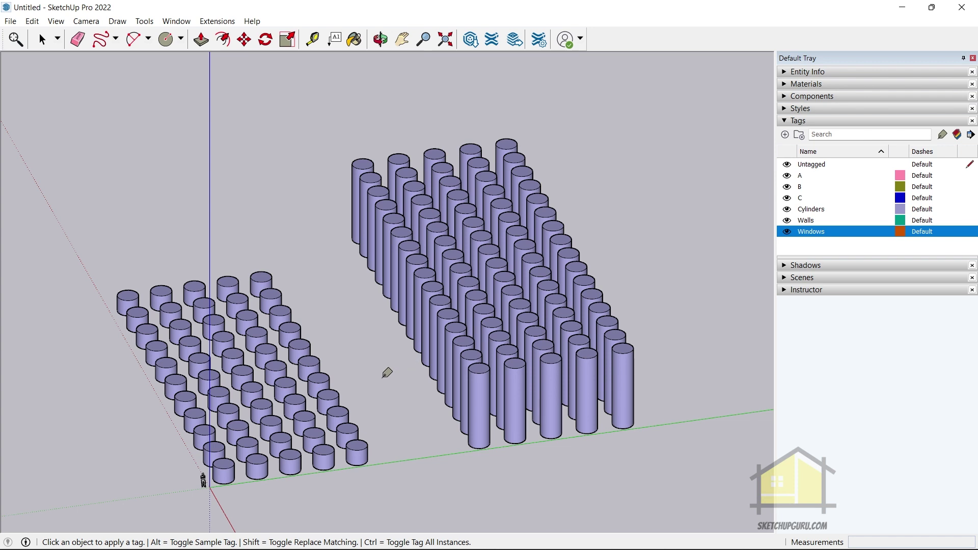
{"action": "key", "text": "shift"}
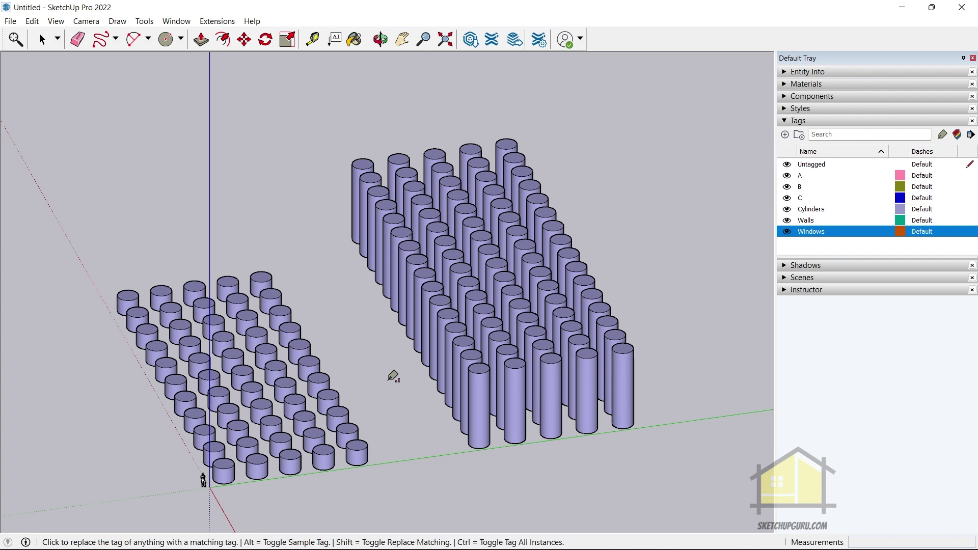
{"action": "scroll", "coordinate": [394, 376], "scroll_direction": "up", "scroll_amount": 2}
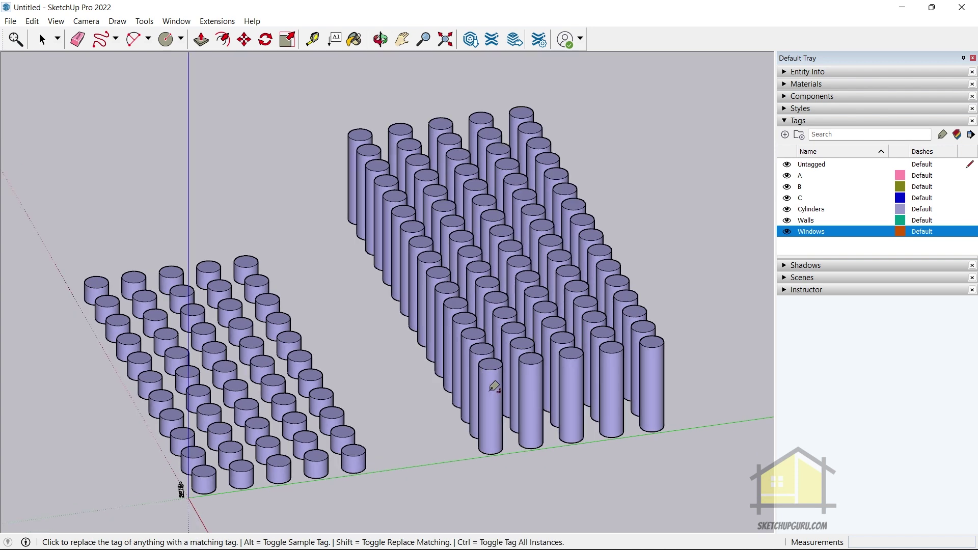
{"action": "left_click", "coordinate": [495, 383], "text": "shift"}
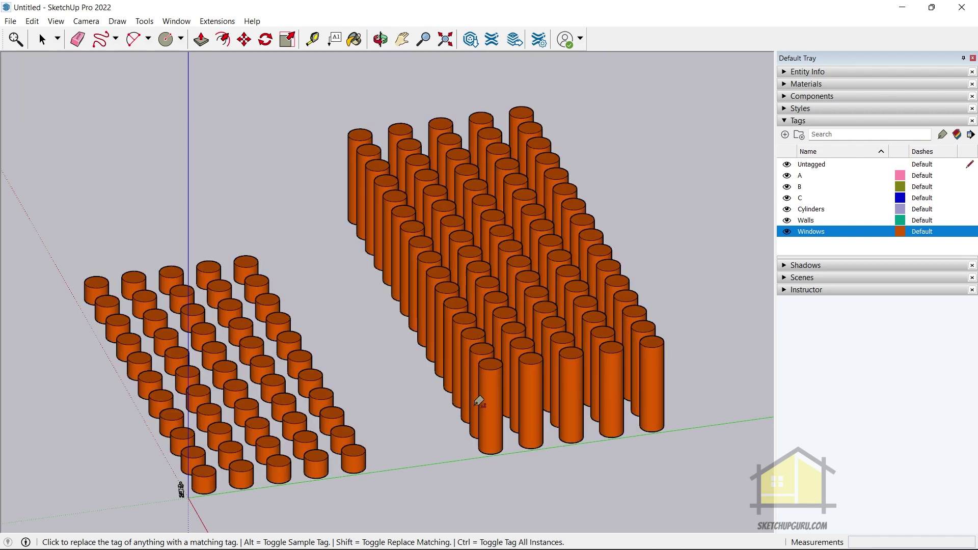
{"action": "middle_click_drag", "start_coordinate": [478, 399], "coordinate": [581, 330]}
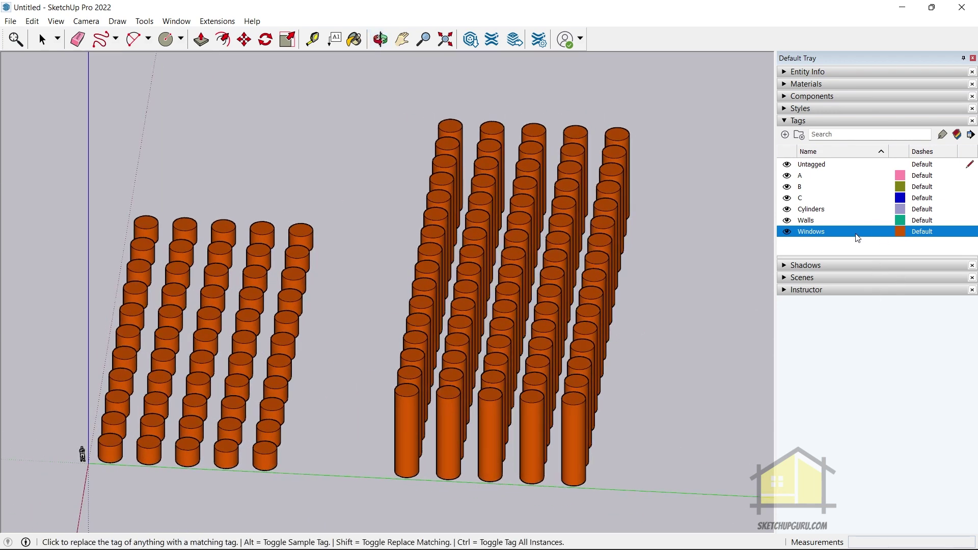
{"action": "middle_click_drag", "start_coordinate": [411, 356], "coordinate": [491, 361]}
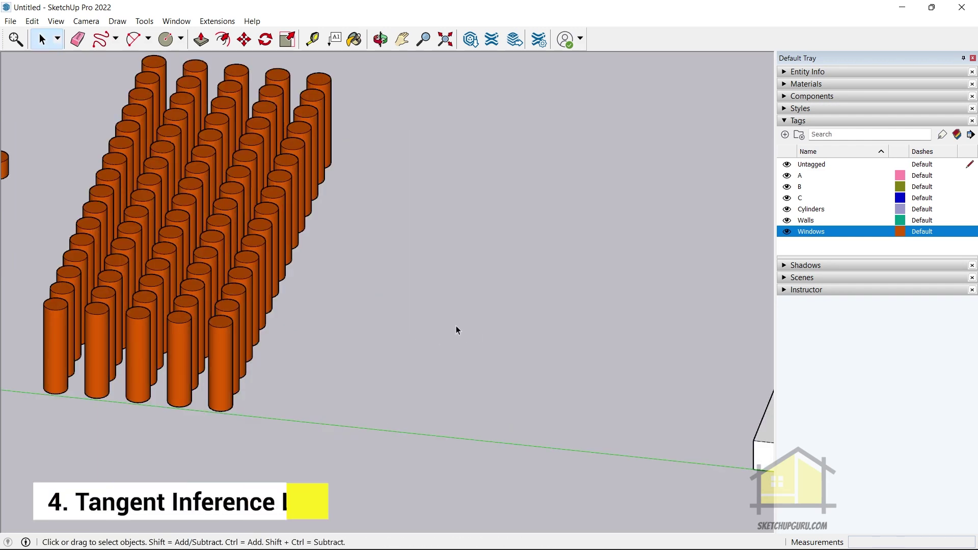
- Draw a first two-point arc on the ground beside the stairs
{"action": "scroll", "coordinate": [411, 321], "scroll_direction": "up", "scroll_amount": 2}
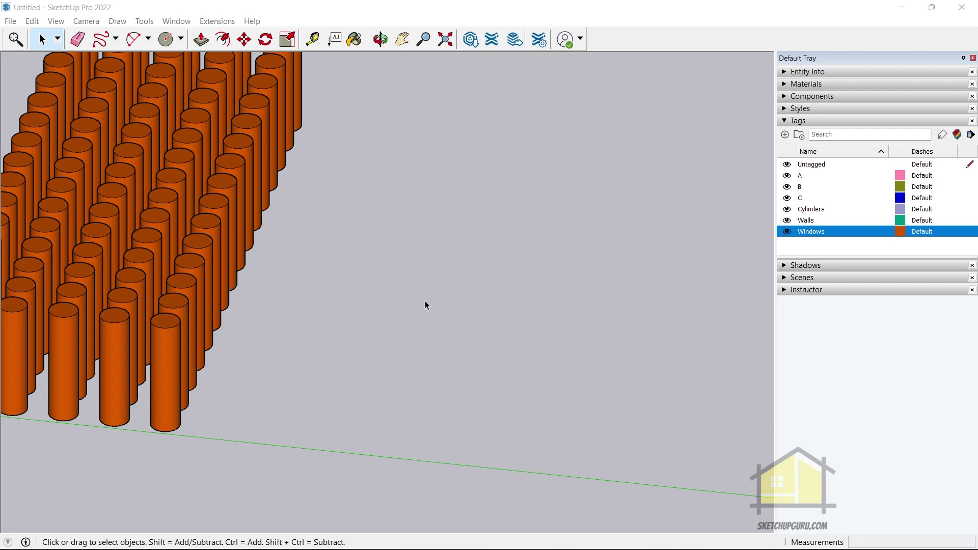
{"action": "left_click", "coordinate": [134, 39]}
{"action": "scroll", "coordinate": [270, 278], "scroll_direction": "down", "scroll_amount": 2}
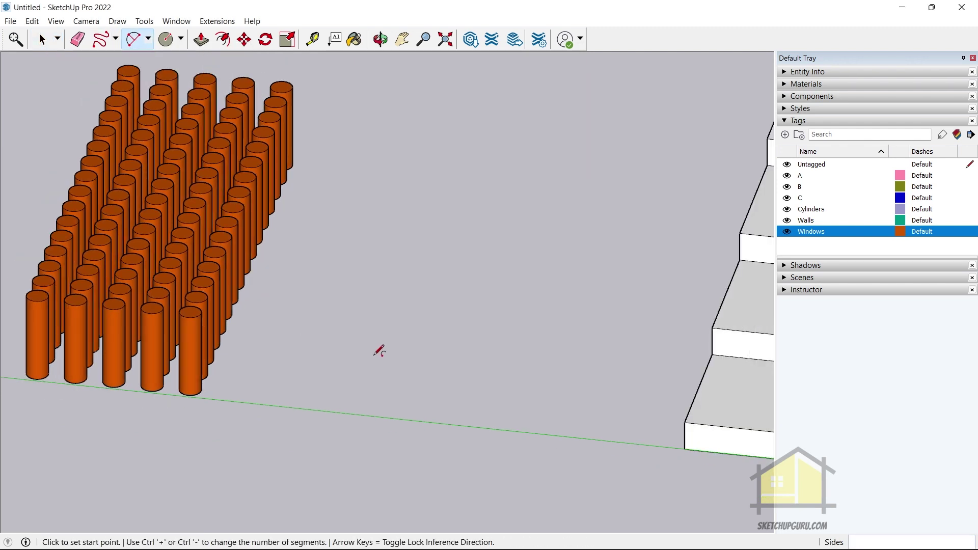
{"action": "scroll", "coordinate": [360, 392], "scroll_direction": "up", "scroll_amount": 2}
{"action": "left_click", "coordinate": [360, 393]}
{"action": "left_click", "coordinate": [429, 284]}
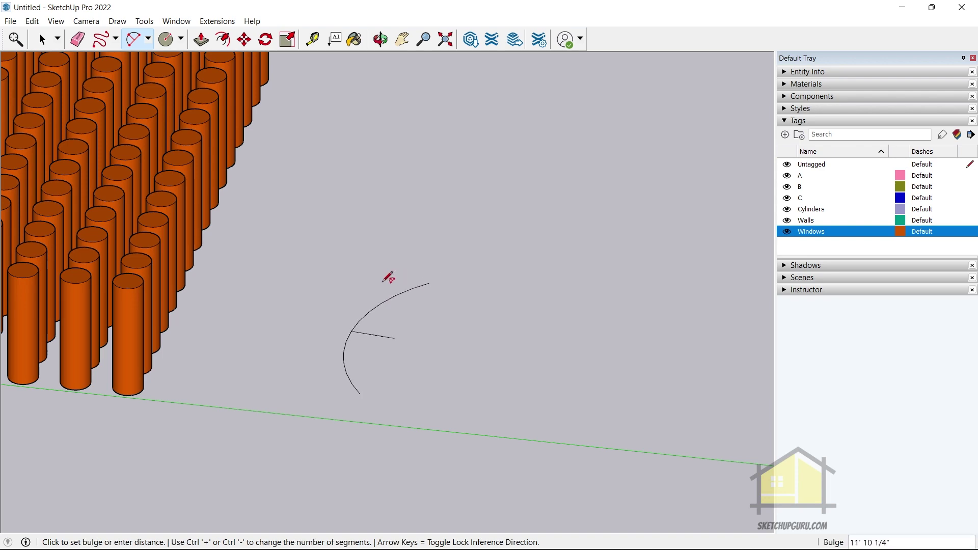
{"action": "left_click", "coordinate": [396, 284]}
{"action": "mouse_move", "coordinate": [413, 349]}
{"action": "middle_mouse_down"}
{"action": "mouse_move", "coordinate": [346, 426]}
{"action": "mouse_move", "coordinate": [234, 387]}
{"action": "mouse_move", "coordinate": [395, 356]}
{"action": "middle_mouse_up"}
{"action": "mouse_move", "coordinate": [456, 369]}
{"action": "middle_mouse_down"}
{"action": "mouse_move", "coordinate": [352, 390]}
{"action": "mouse_move", "coordinate": [443, 316]}
{"action": "mouse_move", "coordinate": [561, 334]}
{"action": "mouse_move", "coordinate": [437, 382]}
{"action": "middle_mouse_up"}
{"action": "scroll", "coordinate": [438, 380], "scroll_direction": "up", "scroll_amount": 2}
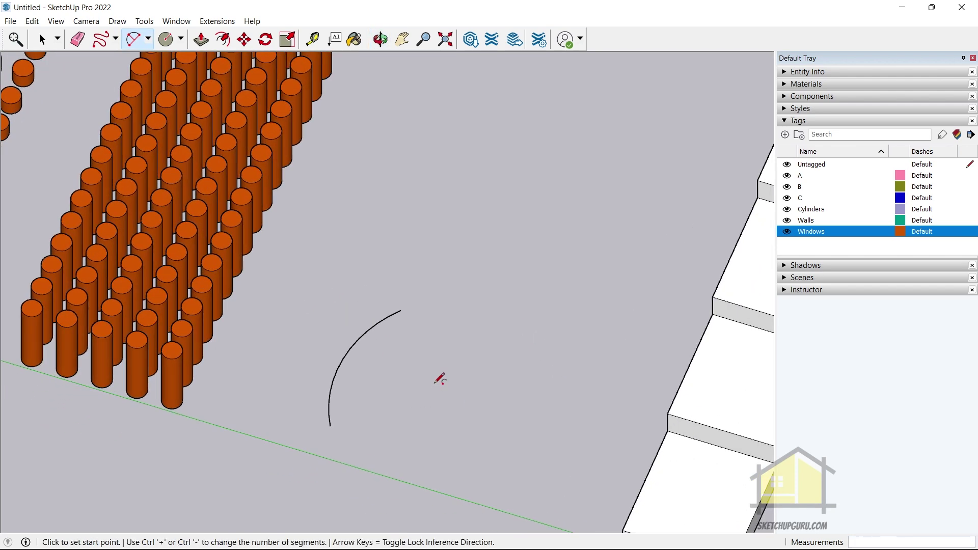
{"action": "middle_click_drag", "start_coordinate": [423, 292], "coordinate": [402, 419]}
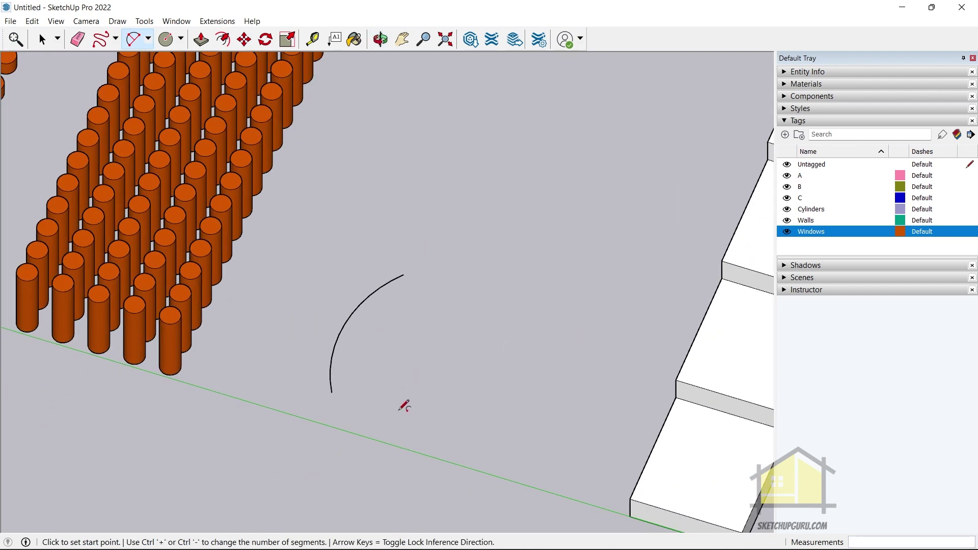
- Chain tangent arcs in a large sweep around the stair blocks
{"action": "left_click", "coordinate": [399, 410]}
{"action": "left_click", "coordinate": [482, 300]}
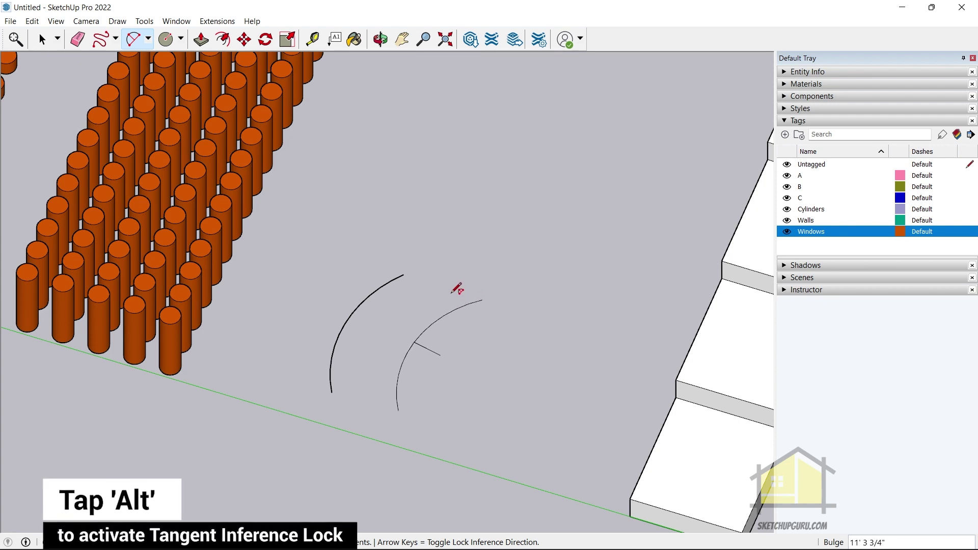
{"action": "key", "text": "alt"}
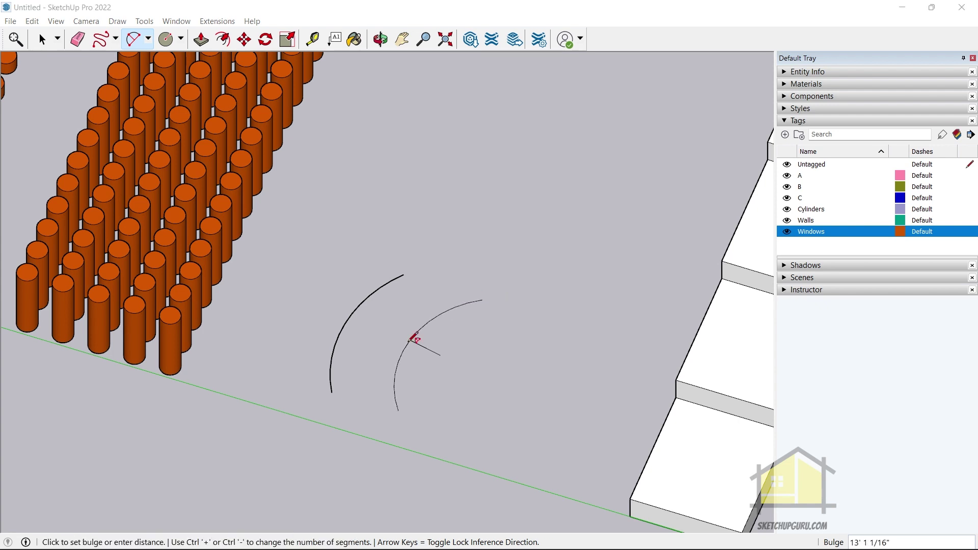
{"action": "scroll", "coordinate": [423, 340], "scroll_direction": "up", "scroll_amount": 2}
{"action": "left_click", "coordinate": [428, 345]}
{"action": "scroll", "coordinate": [461, 358], "scroll_direction": "down", "scroll_amount": 4}
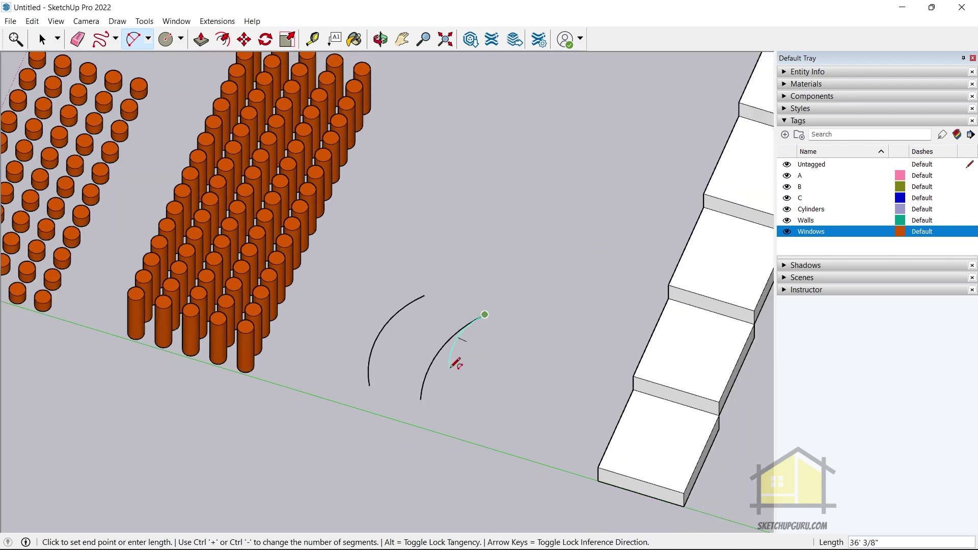
{"action": "scroll", "coordinate": [576, 276], "scroll_direction": "up", "scroll_amount": 3}
{"action": "scroll", "coordinate": [558, 270], "scroll_direction": "down", "scroll_amount": 1}
{"action": "scroll", "coordinate": [561, 265], "scroll_direction": "up", "scroll_amount": 2}
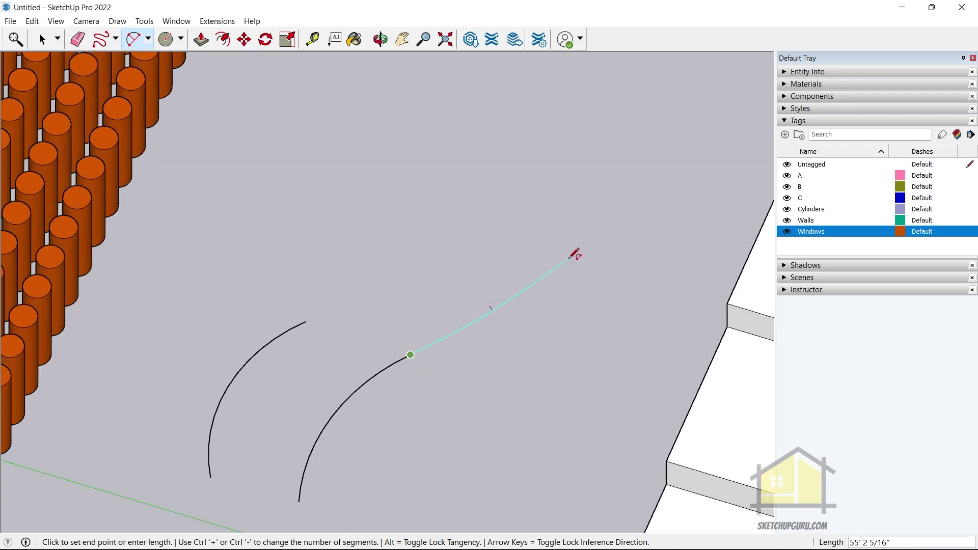
{"action": "left_click", "coordinate": [583, 265]}
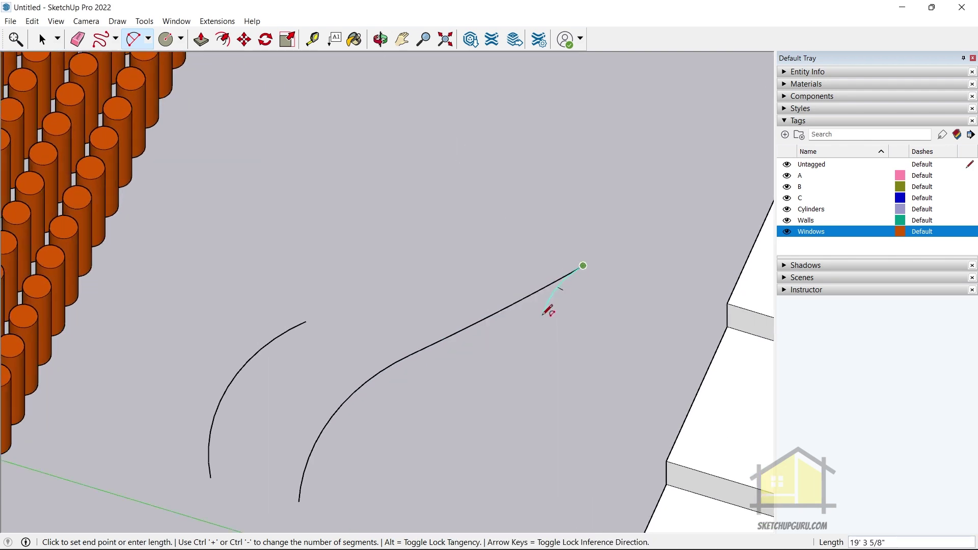
{"action": "left_click", "coordinate": [685, 123]}
{"action": "scroll", "coordinate": [540, 362], "scroll_direction": "down", "scroll_amount": 4}
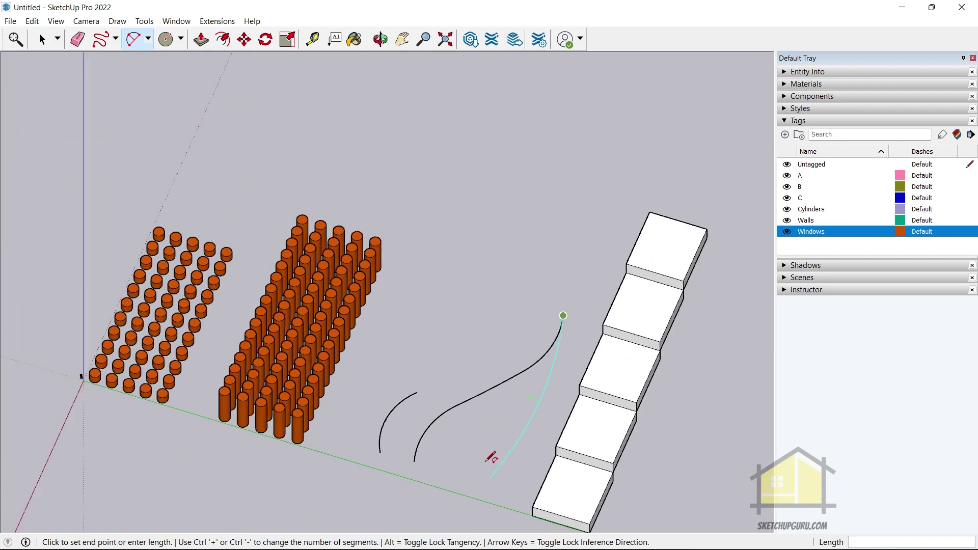
{"action": "scroll", "coordinate": [592, 312], "scroll_direction": "up", "scroll_amount": 4}
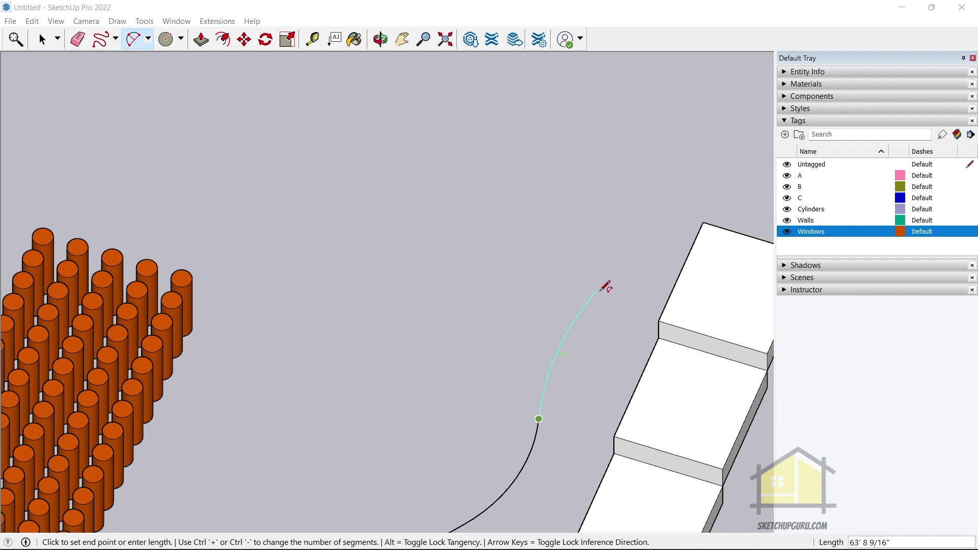
{"action": "double_click", "coordinate": [598, 292]}
- Close the arc outline into a filled kidney-shaped face
{"action": "scroll", "coordinate": [576, 203], "scroll_direction": "down", "scroll_amount": 4}
{"action": "double_click", "coordinate": [575, 400]}
{"action": "key", "text": "space"}
{"action": "left_click", "coordinate": [584, 394]}
{"action": "key", "text": "a"}
{"action": "left_click", "coordinate": [574, 400]}
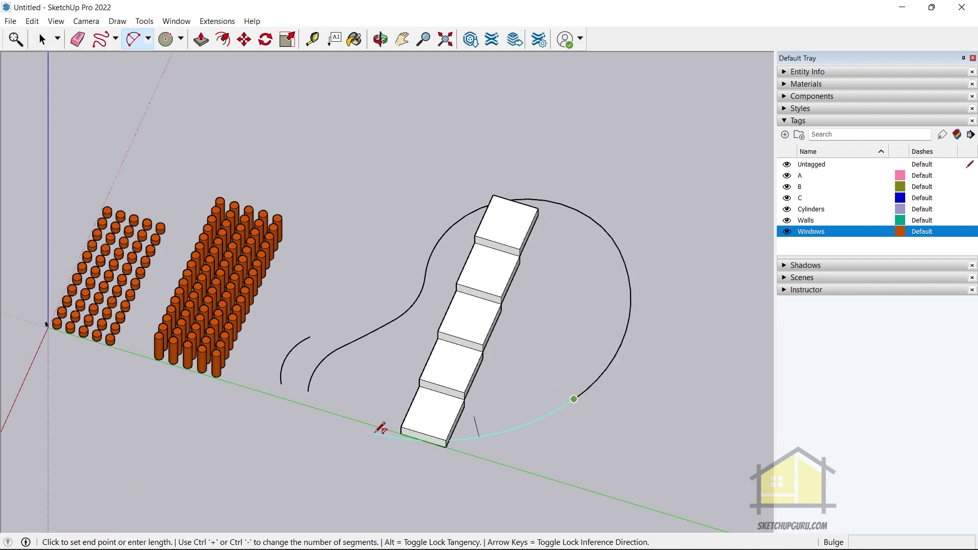
{"action": "double_click", "coordinate": [307, 391]}
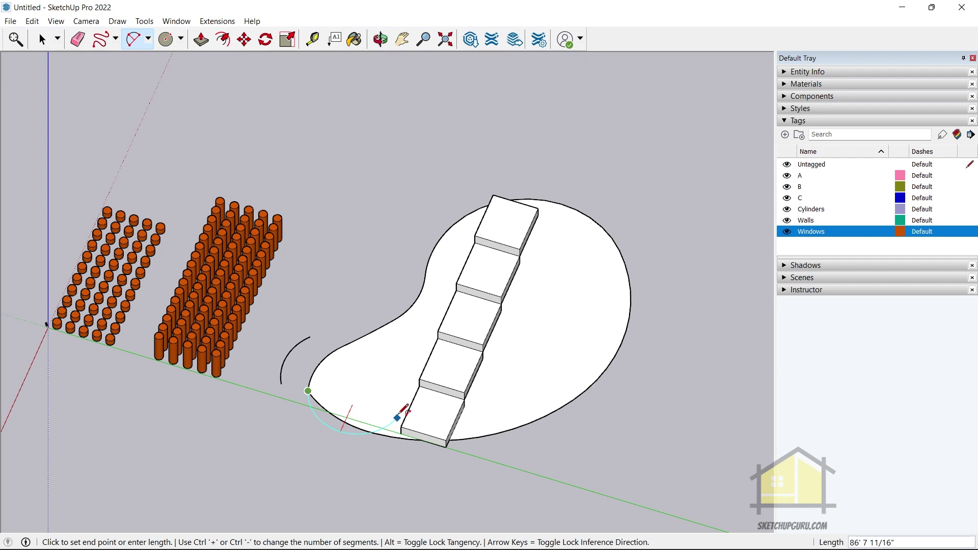
- Select the kidney-shaped face and delete it
{"action": "key", "text": "space"}
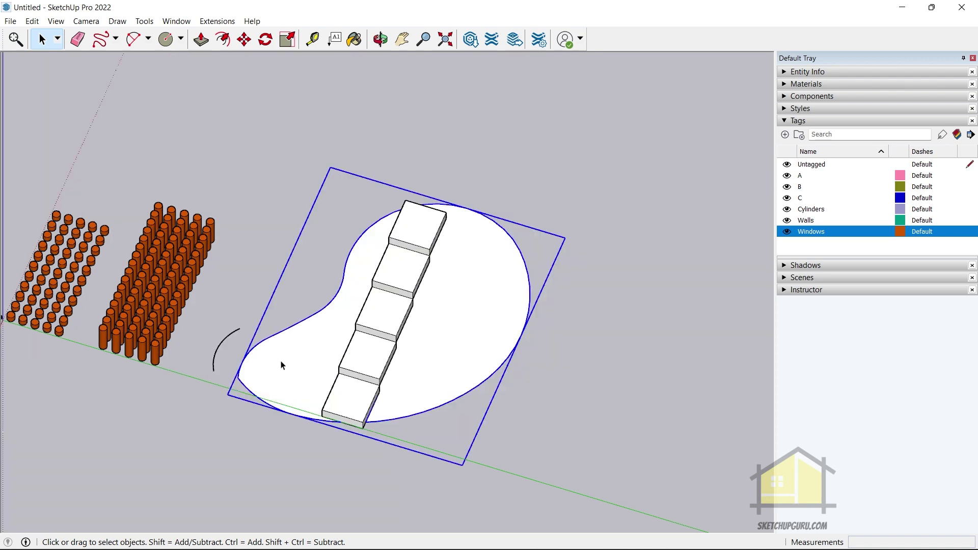
{"action": "key", "text": "Delete"}
{"action": "left_click", "coordinate": [268, 358]}
{"action": "key", "text": "Delete"}
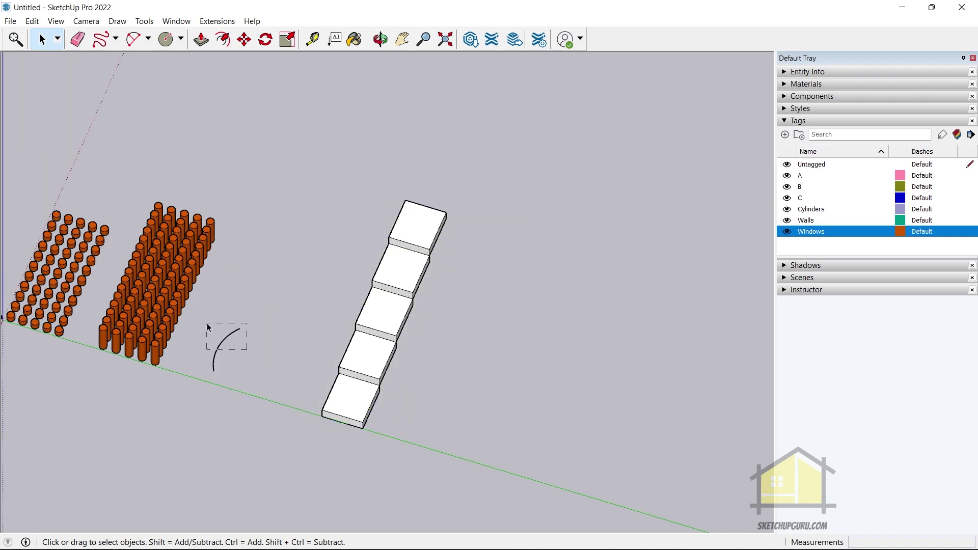
{"action": "scroll", "coordinate": [359, 391], "scroll_direction": "up", "scroll_amount": 5}
- Measure the lowest stair block's vertical front edge as 11' 1 3/16" with the Tape Measure, leaving no guide
{"action": "middle_click_drag", "start_coordinate": [382, 426], "coordinate": [266, 308]}
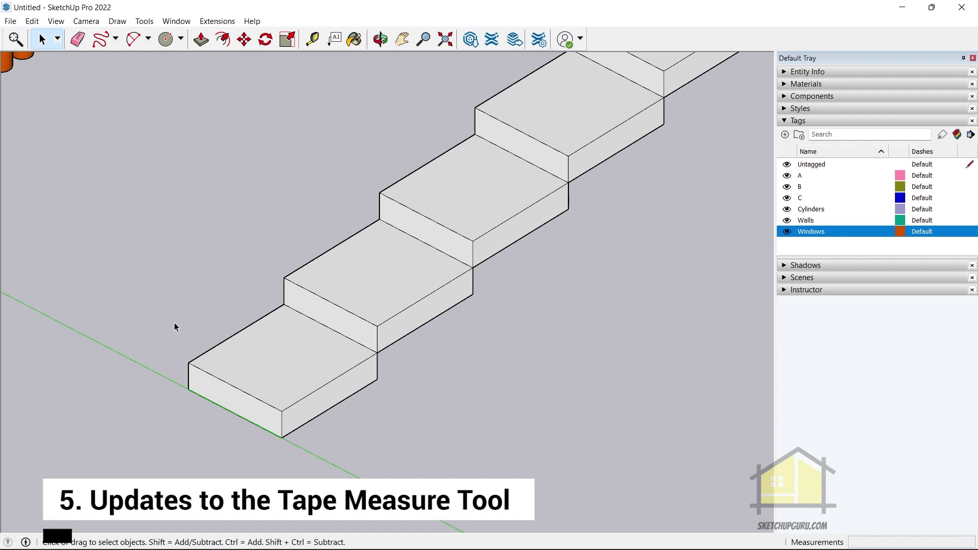
{"action": "key", "text": "t"}
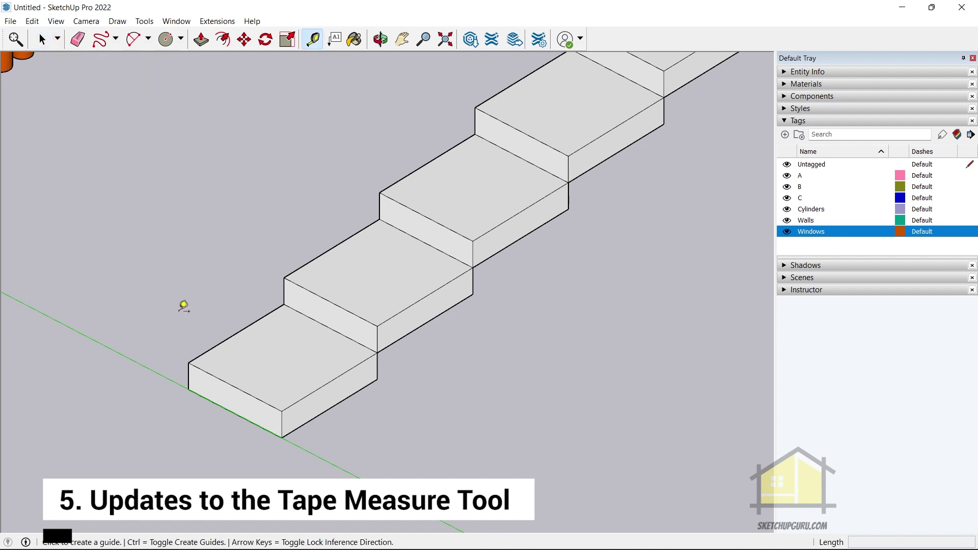
{"action": "scroll", "coordinate": [285, 432], "scroll_direction": "up", "scroll_amount": 4}
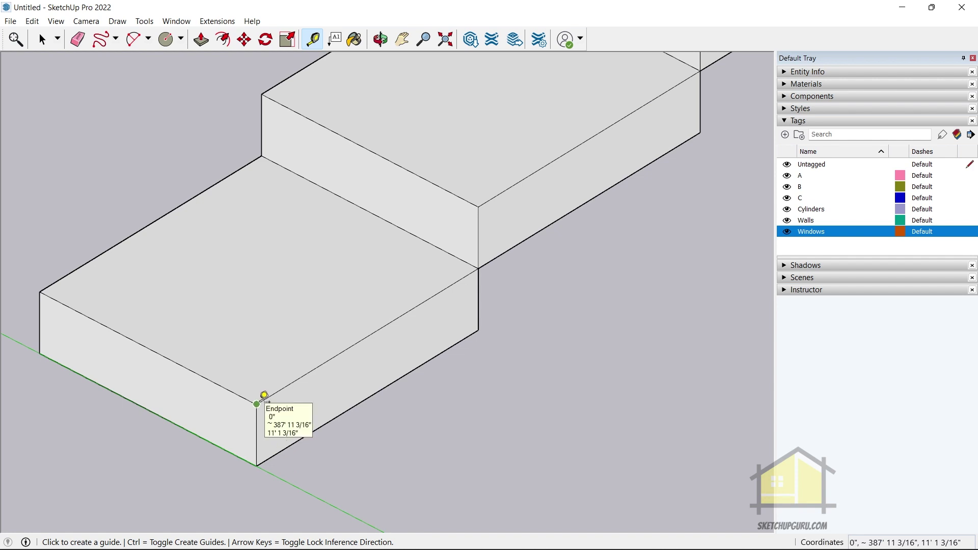
{"action": "left_click", "coordinate": [275, 454]}
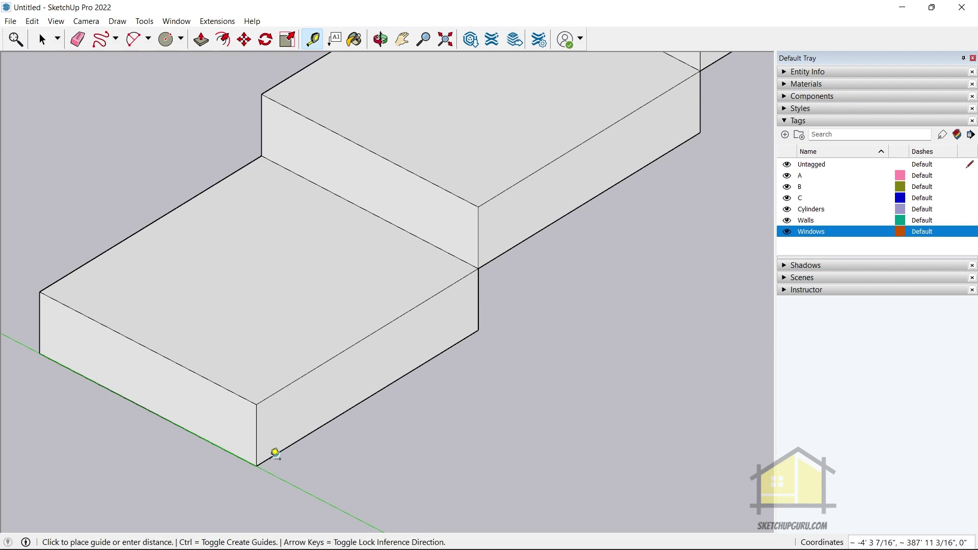
{"action": "key", "text": "Escape"}
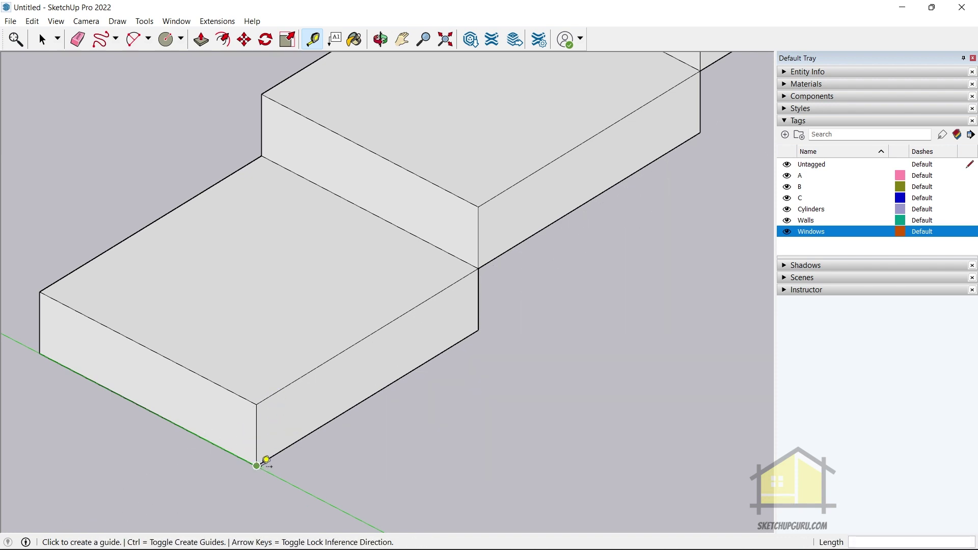
{"action": "left_click", "coordinate": [260, 465]}
{"action": "key", "text": "Escape"}
{"action": "left_click", "coordinate": [258, 465]}
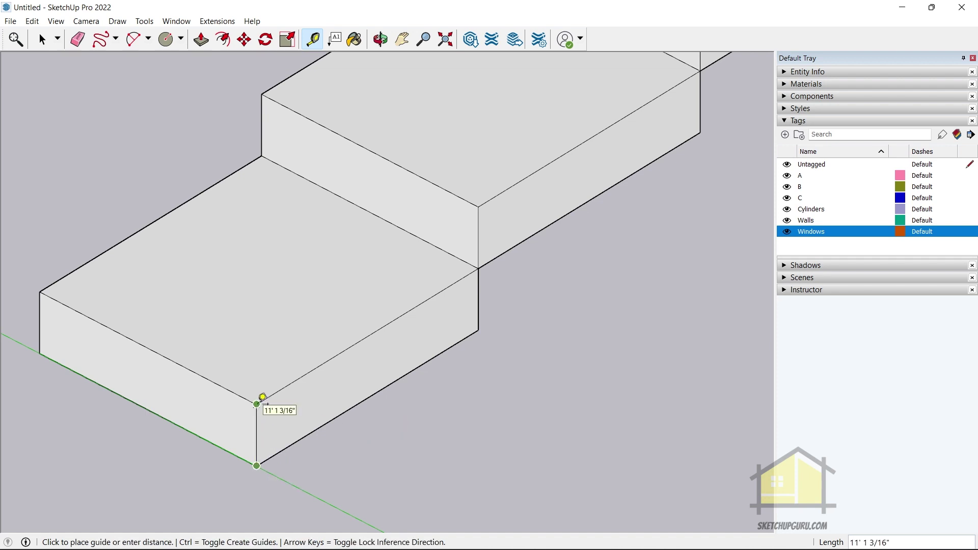
{"action": "left_click", "coordinate": [257, 404]}
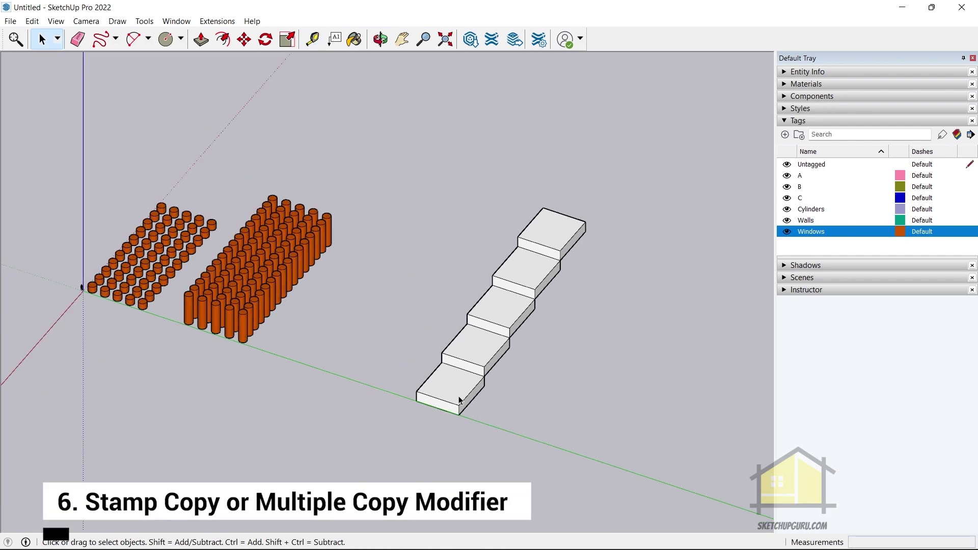
- Copy a front cylinder of the tall array onto the ground just in front of it
{"action": "middle_click_drag", "start_coordinate": [388, 359], "coordinate": [348, 374]}
{"action": "scroll", "coordinate": [336, 351], "scroll_direction": "down", "scroll_amount": 2}
{"action": "scroll", "coordinate": [275, 318], "scroll_direction": "up", "scroll_amount": 3}
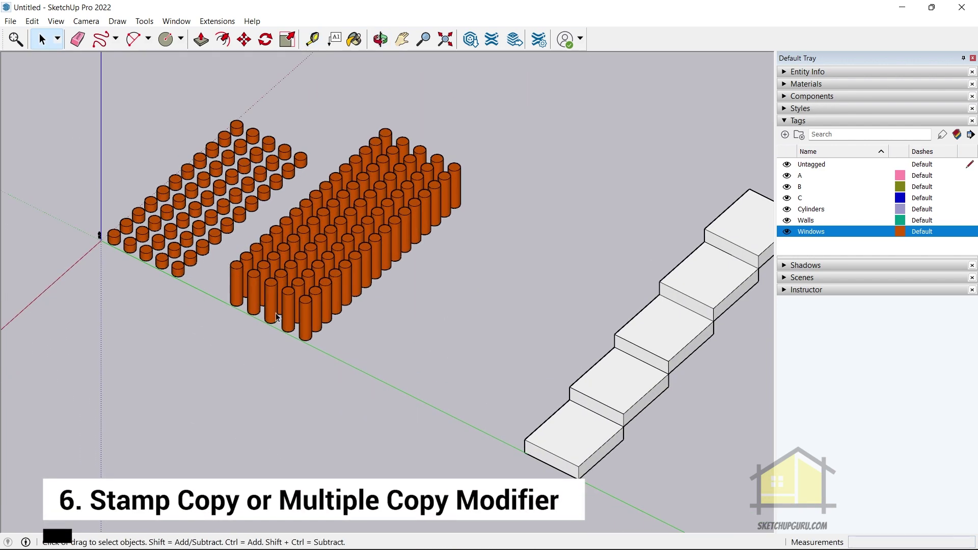
{"action": "scroll", "coordinate": [313, 316], "scroll_direction": "up", "scroll_amount": 4}
{"action": "scroll", "coordinate": [252, 367], "scroll_direction": "down", "scroll_amount": 2}
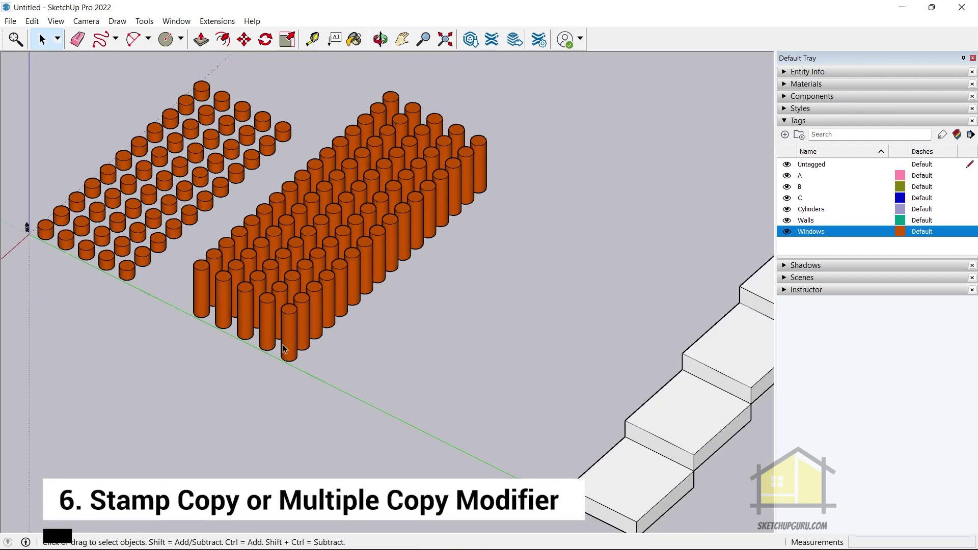
{"action": "scroll", "coordinate": [288, 338], "scroll_direction": "up", "scroll_amount": 3}
{"action": "scroll", "coordinate": [360, 393], "scroll_direction": "down", "scroll_amount": 1}
{"action": "scroll", "coordinate": [258, 323], "scroll_direction": "up", "scroll_amount": 4}
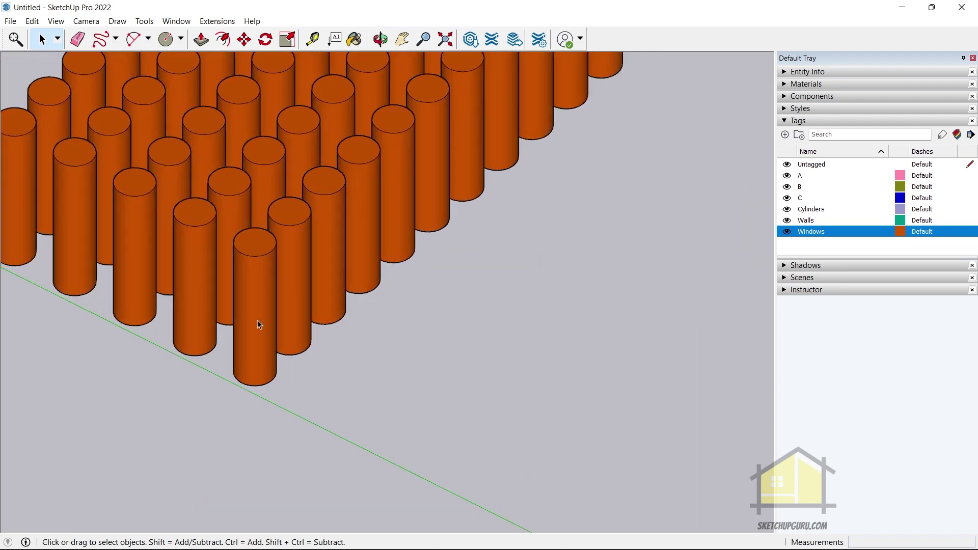
{"action": "left_click", "coordinate": [249, 364]}
{"action": "key", "text": "m"}
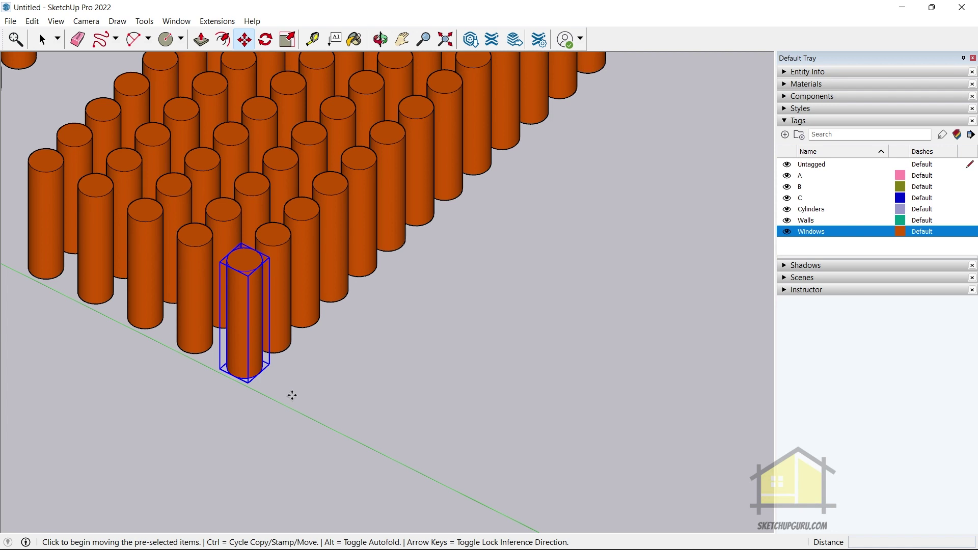
{"action": "key", "text": "ctrl"}
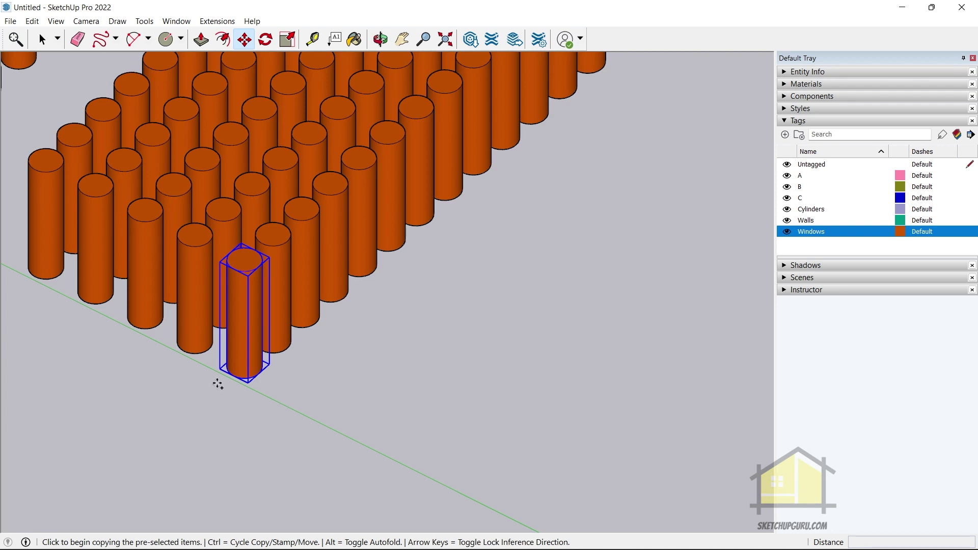
{"action": "left_click", "coordinate": [220, 368]}
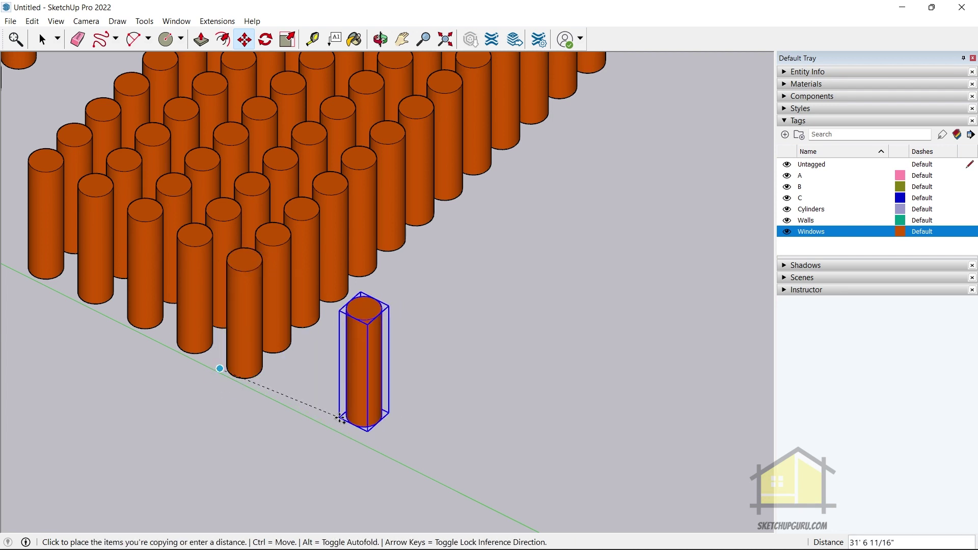
{"action": "left_click", "coordinate": [341, 419]}
- Switch the Move tool into stamp mode for making multiple single copies
{"action": "scroll", "coordinate": [120, 365], "scroll_direction": "down", "scroll_amount": 3}
{"action": "scroll", "coordinate": [256, 396], "scroll_direction": "up", "scroll_amount": 3}
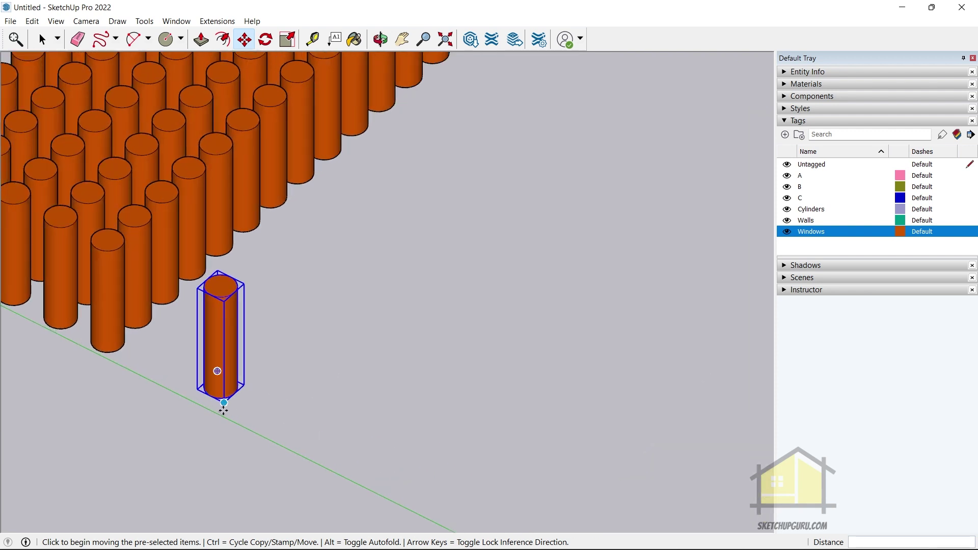
{"action": "key", "text": "ctrl"}
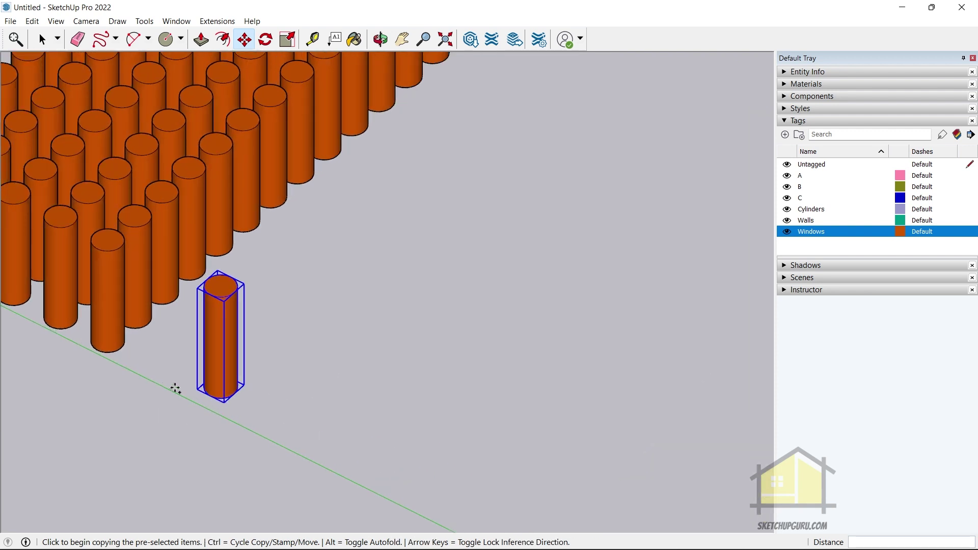
{"action": "key", "text": "ctrl"}
{"action": "scroll", "coordinate": [168, 384], "scroll_direction": "up", "scroll_amount": 3}
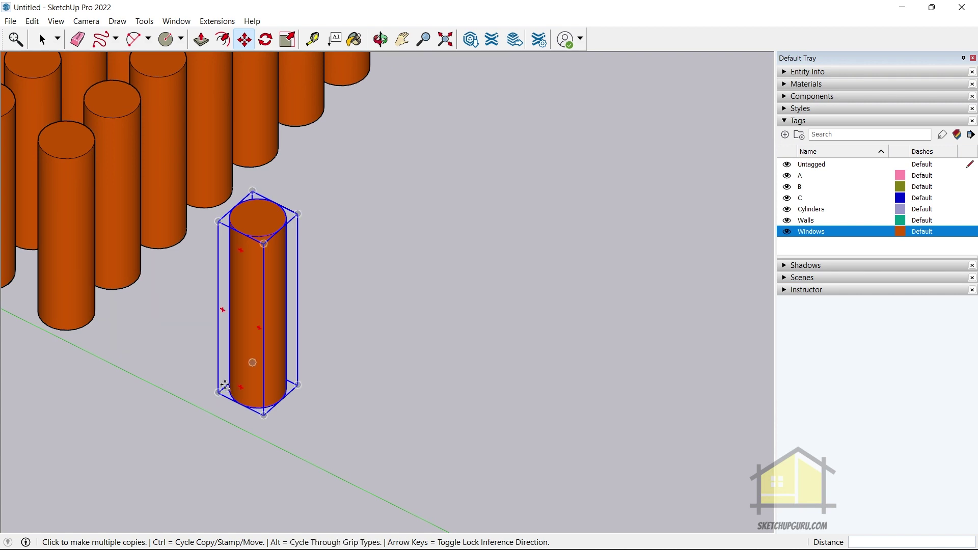
- Stamp seven cylinder copies across the ground between the tall array and the stairs
{"action": "left_click", "coordinate": [252, 363]}
{"action": "scroll", "coordinate": [252, 363], "scroll_direction": "down", "scroll_amount": 5}
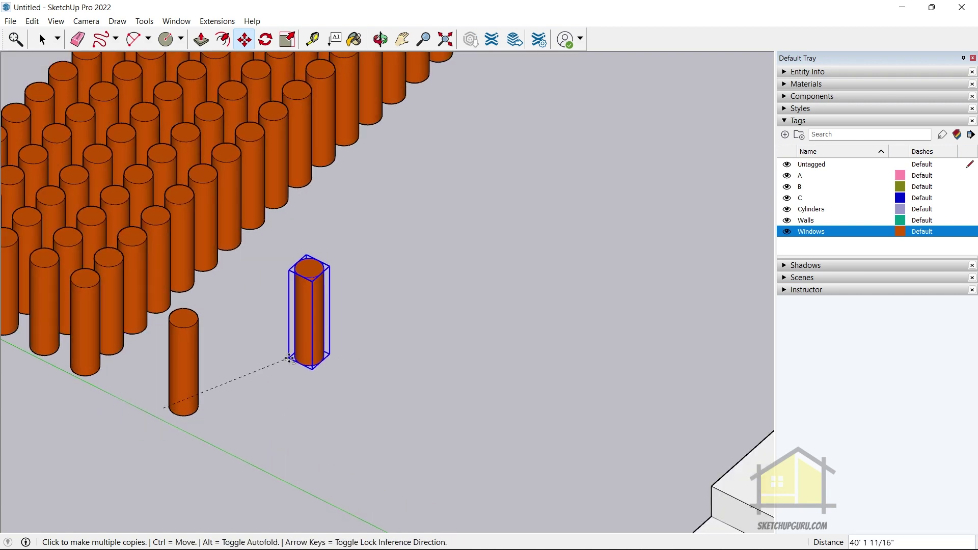
{"action": "left_click", "coordinate": [335, 351]}
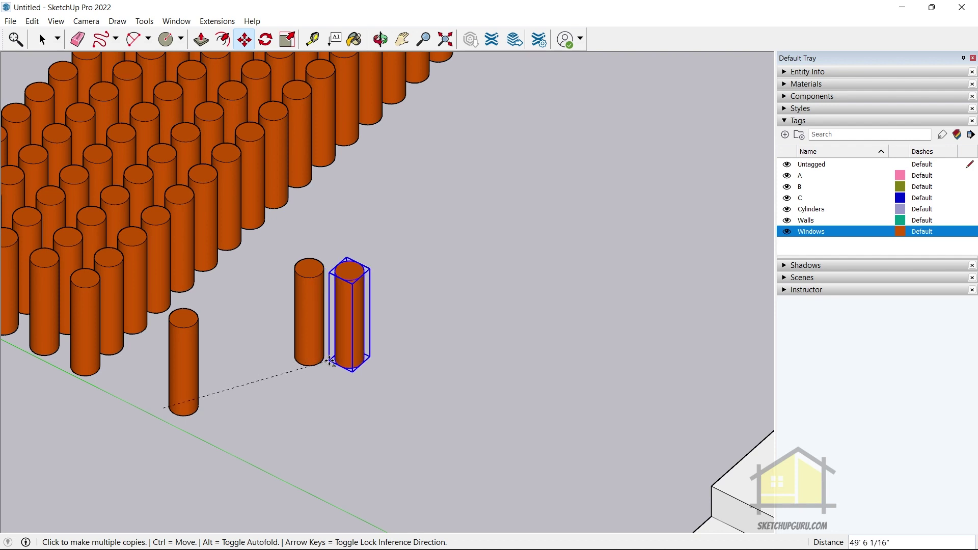
{"action": "left_click", "coordinate": [406, 320]}
{"action": "left_click", "coordinate": [491, 370]}
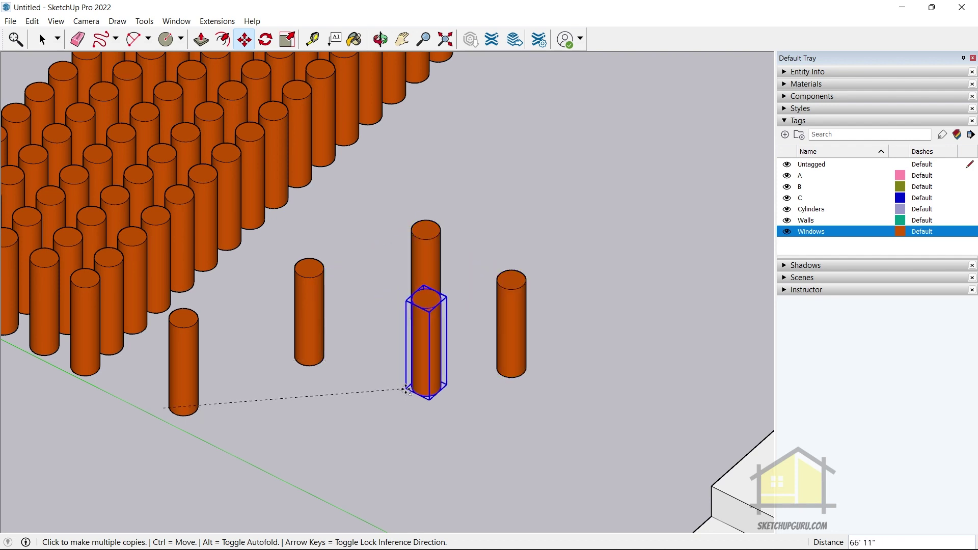
{"action": "left_click", "coordinate": [373, 385]}
{"action": "left_click", "coordinate": [287, 426]}
{"action": "scroll", "coordinate": [255, 402], "scroll_direction": "down", "scroll_amount": 2}
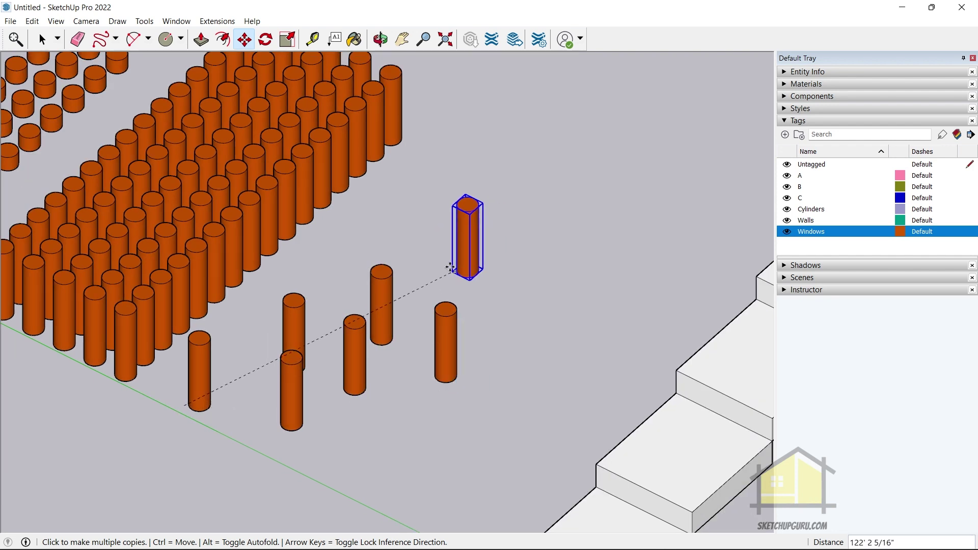
{"action": "left_click", "coordinate": [440, 248]}
{"action": "left_click", "coordinate": [549, 282]}
{"action": "middle_click_drag", "start_coordinate": [459, 409], "coordinate": [545, 423]}
{"action": "scroll", "coordinate": [382, 328], "scroll_direction": "down", "scroll_amount": 1}
{"action": "middle_click_drag", "start_coordinate": [458, 342], "coordinate": [428, 391]}
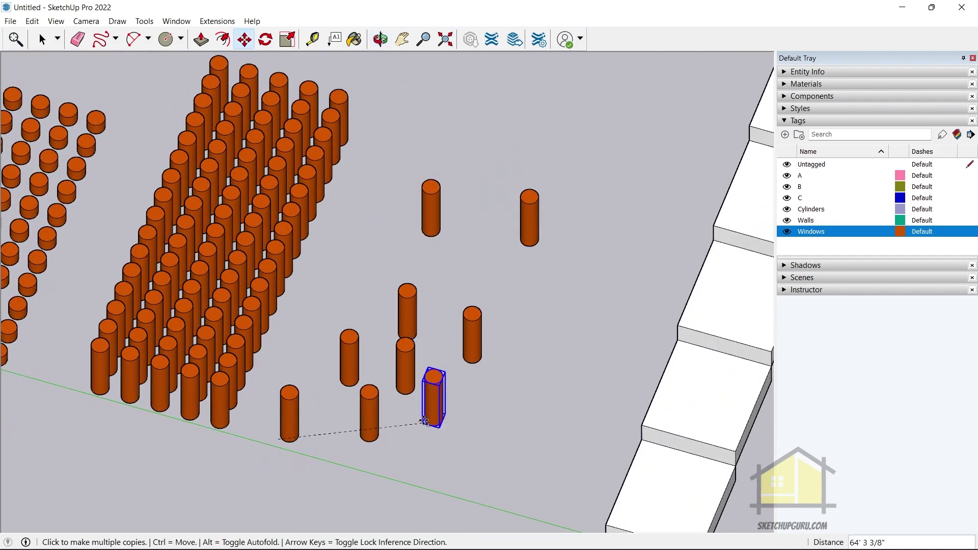
{"action": "key", "text": "space"}
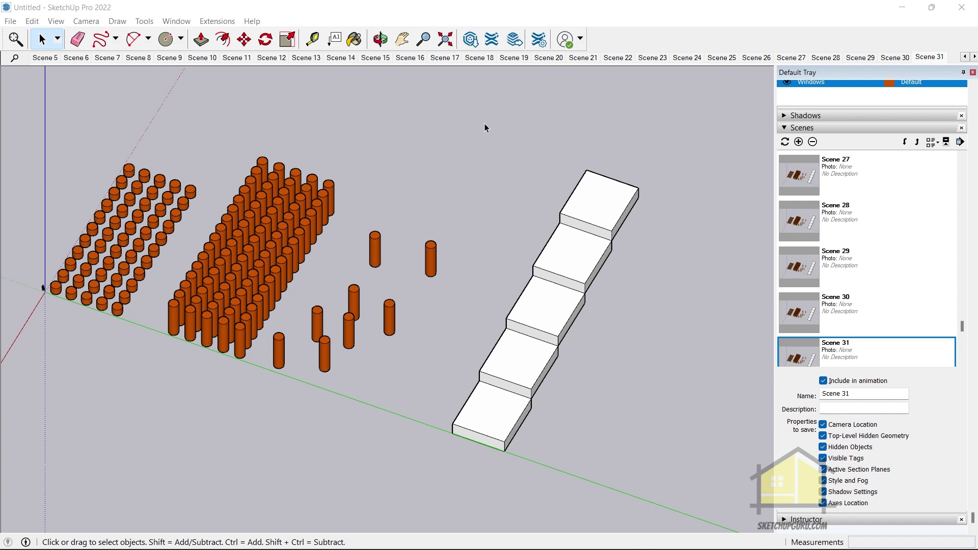
- Filter the scene search with 'scene 1' to list Scene 10 through Scene 19
{"action": "left_click", "coordinate": [16, 58]}
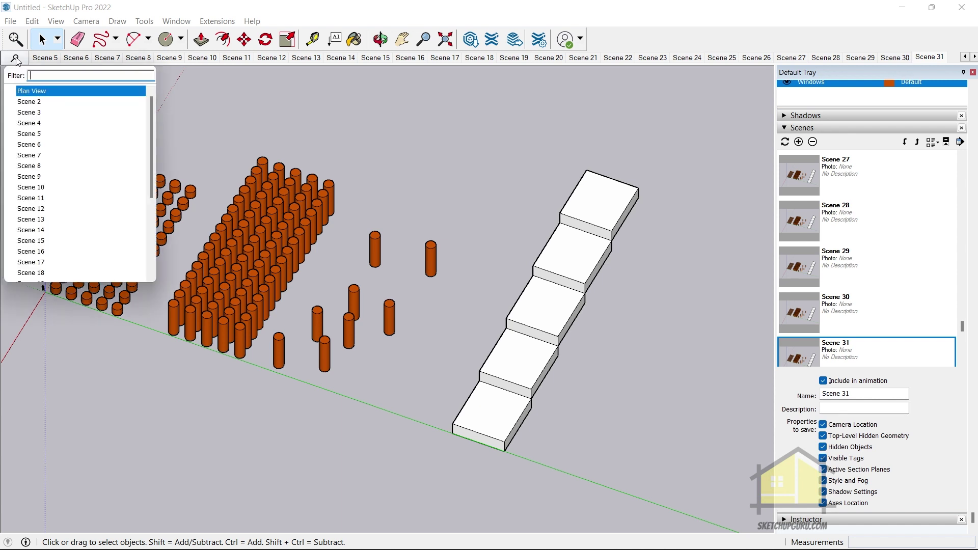
{"action": "scroll", "coordinate": [71, 207], "scroll_direction": "down", "scroll_amount": 4}
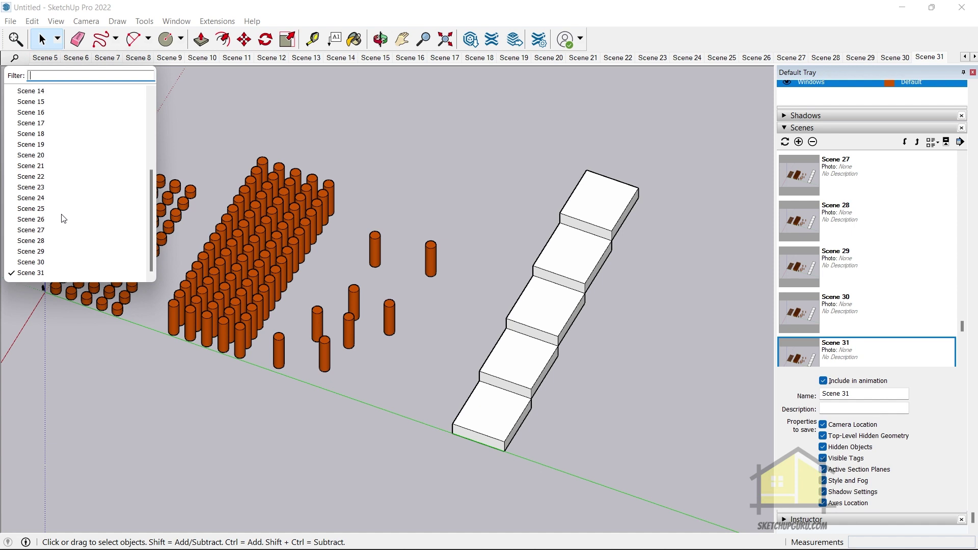
{"action": "scroll", "coordinate": [62, 219], "scroll_direction": "up", "scroll_amount": 3}
{"action": "scroll", "coordinate": [63, 220], "scroll_direction": "down", "scroll_amount": 3}
{"action": "scroll", "coordinate": [50, 116], "scroll_direction": "up", "scroll_amount": 6}
{"action": "key", "text": "Down"}
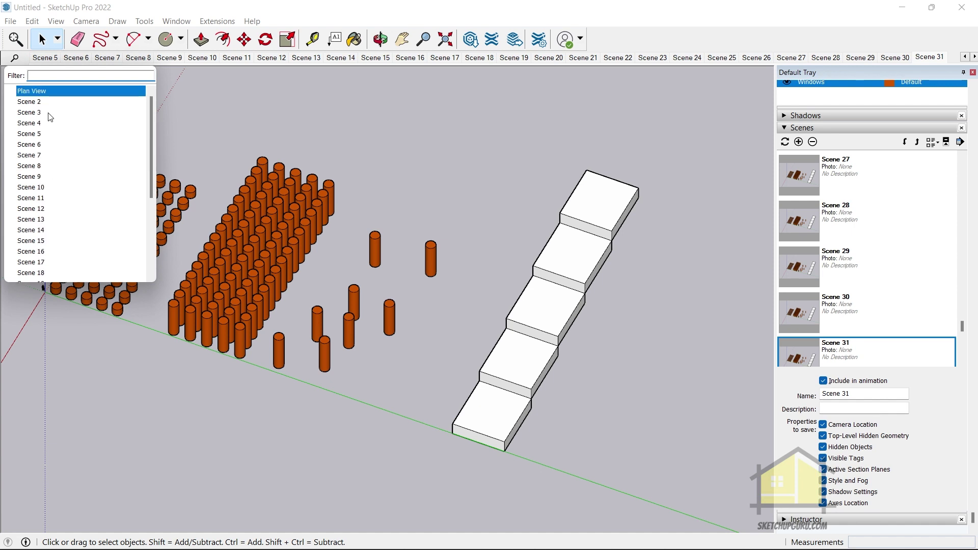
{"action": "type", "text": "scene 1"}
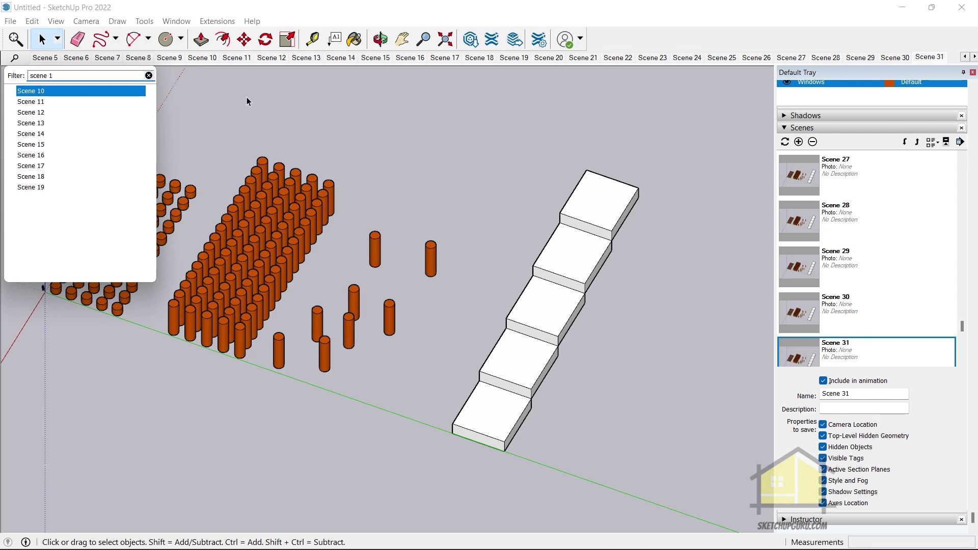
{"action": "middle_click_drag", "start_coordinate": [530, 407], "coordinate": [452, 374]}
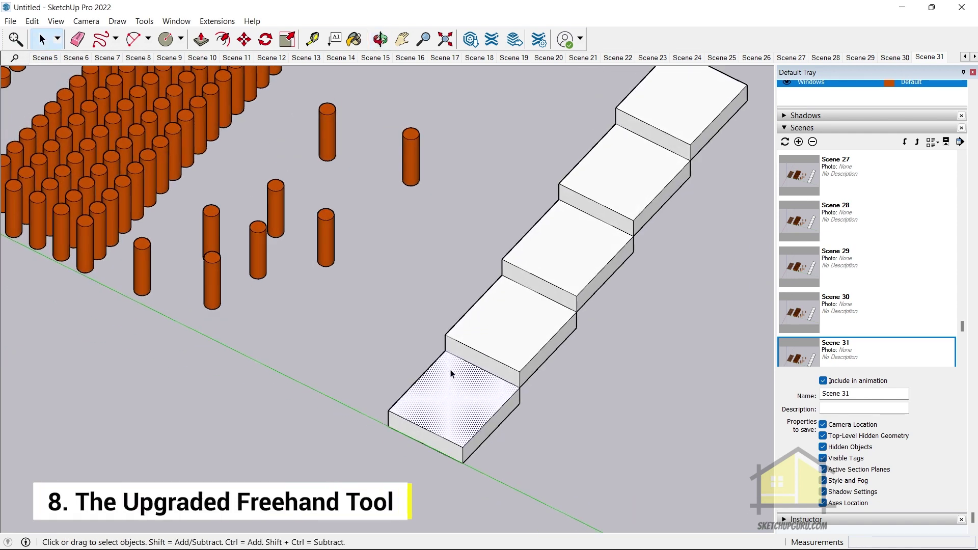
{"action": "scroll", "coordinate": [405, 356], "scroll_direction": "down", "scroll_amount": 3}
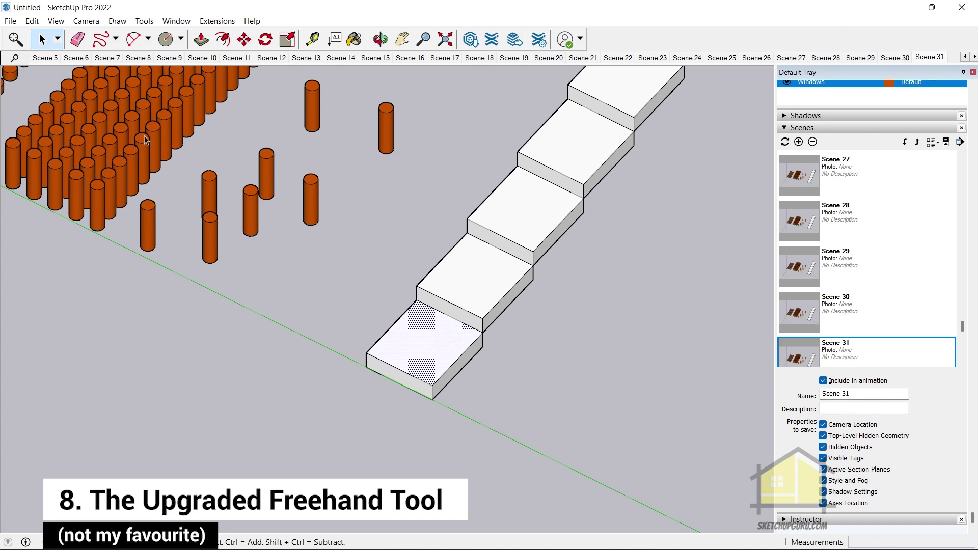
- Choose Freehand from the Lines tool dropdown on the toolbar
{"action": "left_click", "coordinate": [101, 39]}
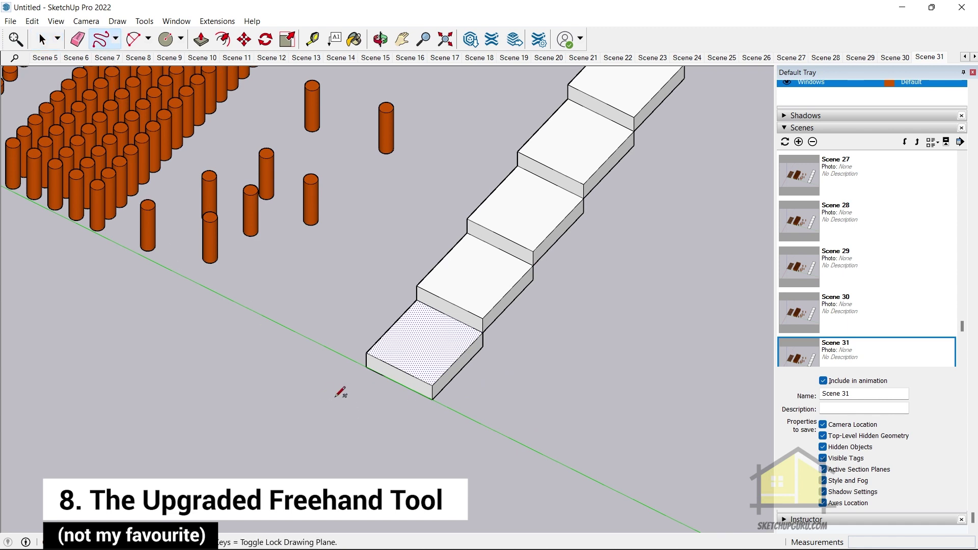
{"action": "scroll", "coordinate": [341, 397], "scroll_direction": "down", "scroll_amount": 1}
{"action": "scroll", "coordinate": [377, 396], "scroll_direction": "up", "scroll_amount": 1}
{"action": "scroll", "coordinate": [356, 396], "scroll_direction": "down", "scroll_amount": 1}
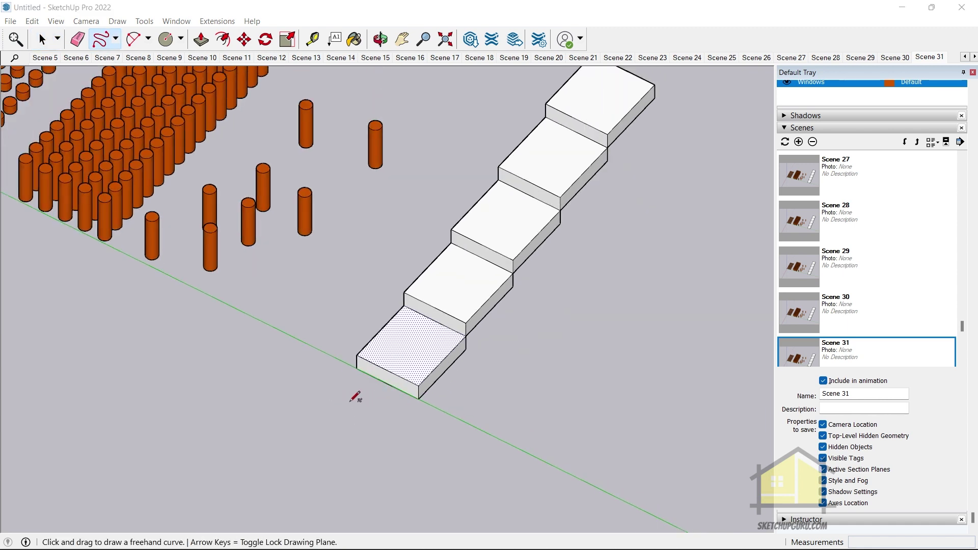
{"action": "scroll", "coordinate": [363, 357], "scroll_direction": "up", "scroll_amount": 2}
{"action": "scroll", "coordinate": [366, 357], "scroll_direction": "down", "scroll_amount": 1}
{"action": "scroll", "coordinate": [350, 388], "scroll_direction": "up", "scroll_amount": 1}
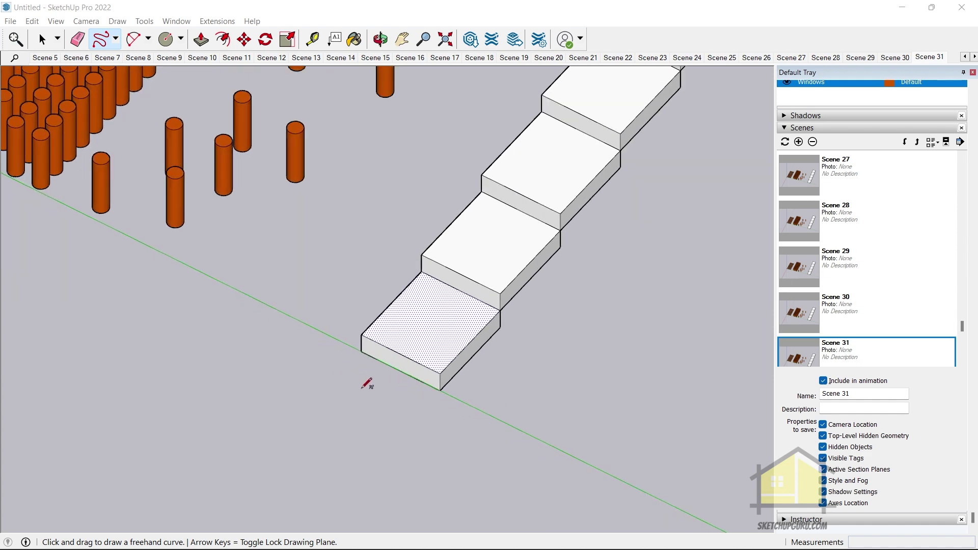
{"action": "scroll", "coordinate": [419, 385], "scroll_direction": "down", "scroll_amount": 2}
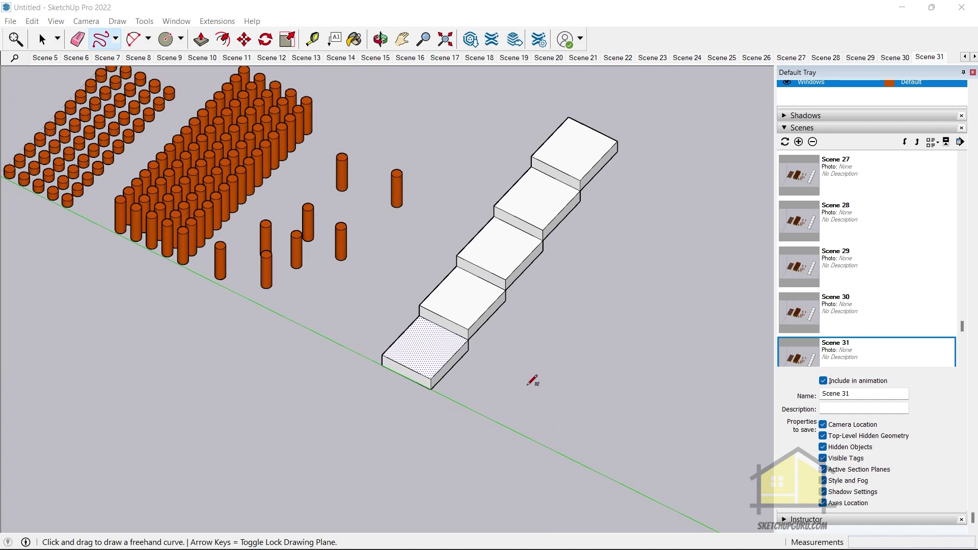
{"action": "scroll", "coordinate": [530, 377], "scroll_direction": "up", "scroll_amount": 1}
{"action": "scroll", "coordinate": [520, 352], "scroll_direction": "down", "scroll_amount": 2}
{"action": "scroll", "coordinate": [425, 386], "scroll_direction": "up", "scroll_amount": 1}
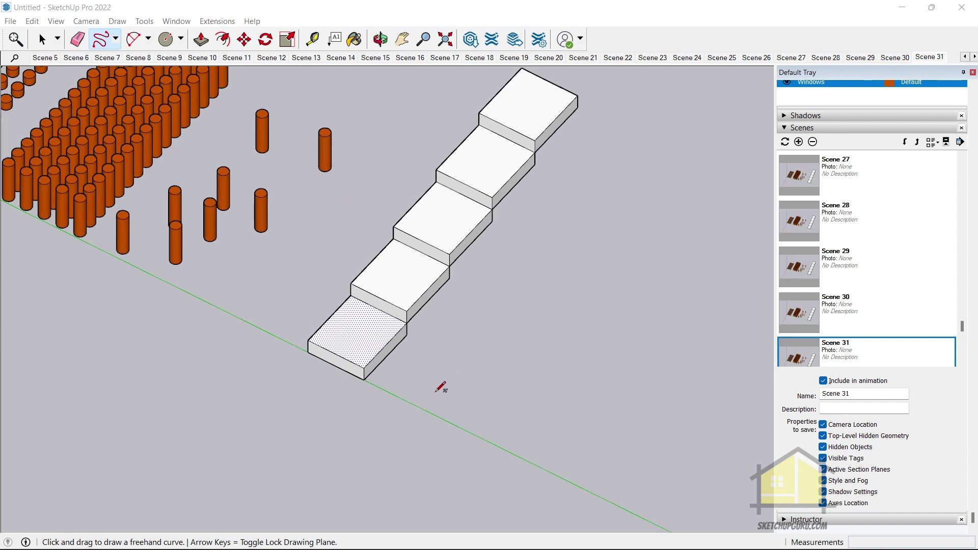
{"action": "left_click", "coordinate": [119, 41]}
{"action": "left_click", "coordinate": [119, 41]}
{"action": "left_click", "coordinate": [118, 41]}
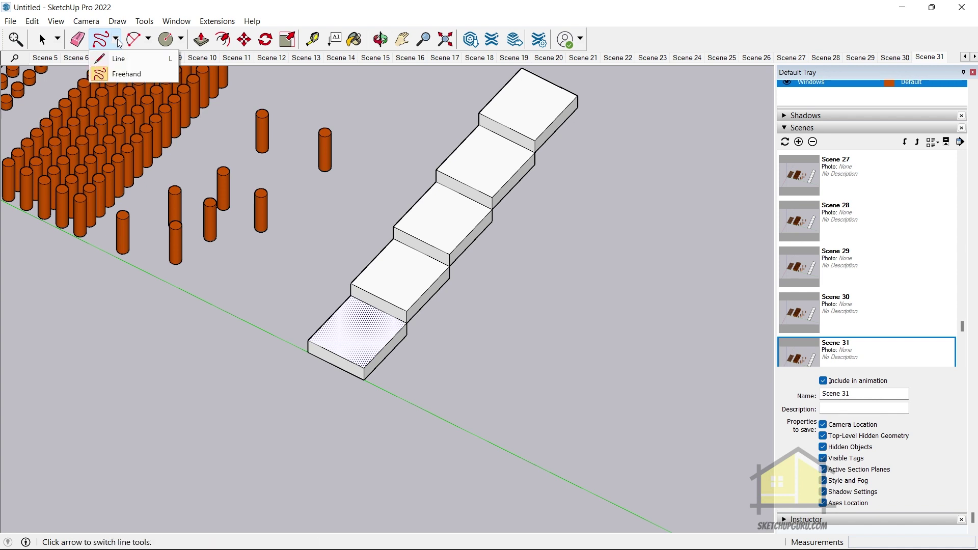
{"action": "left_click", "coordinate": [122, 75]}
- Draw a closed freehand blob face flat on the ground
{"action": "scroll", "coordinate": [207, 271], "scroll_direction": "down", "scroll_amount": 2}
{"action": "mouse_move", "coordinate": [355, 412]}
{"action": "left_mouse_down"}
{"action": "mouse_move", "coordinate": [463, 245]}
{"action": "mouse_move", "coordinate": [554, 186]}
{"action": "mouse_move", "coordinate": [623, 213]}
{"action": "mouse_move", "coordinate": [603, 244]}
{"action": "left_mouse_up"}
{"action": "mouse_move", "coordinate": [559, 352]}
{"action": "left_mouse_down"}
{"action": "mouse_move", "coordinate": [504, 449]}
{"action": "mouse_move", "coordinate": [367, 470]}
{"action": "mouse_move", "coordinate": [355, 412]}
{"action": "mouse_move", "coordinate": [348, 431]}
{"action": "left_mouse_up"}
{"action": "scroll", "coordinate": [361, 405], "scroll_direction": "up", "scroll_amount": 3}
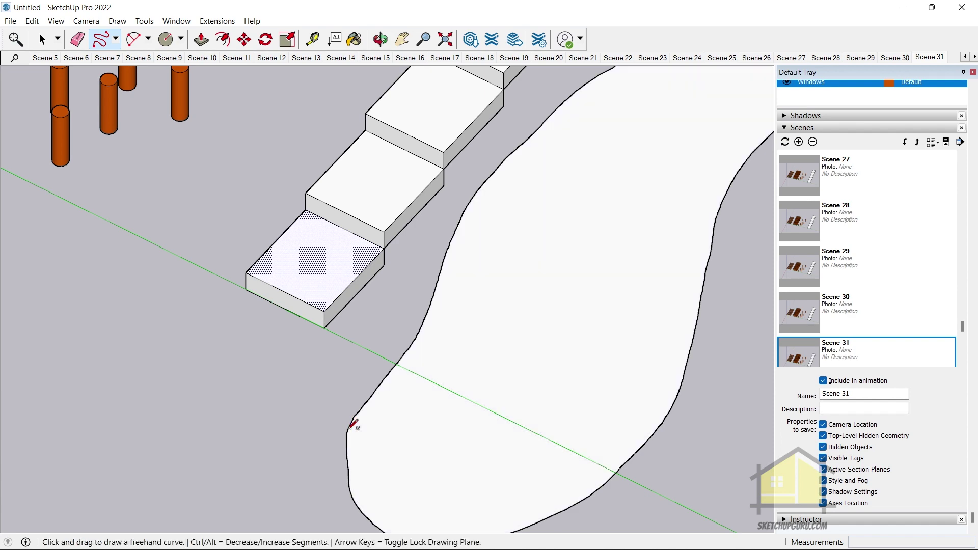
{"action": "scroll", "coordinate": [285, 374], "scroll_direction": "down", "scroll_amount": 5}
{"action": "mouse_move", "coordinate": [615, 386]}
{"action": "middle_mouse_down"}
{"action": "mouse_move", "coordinate": [490, 398]}
{"action": "mouse_move", "coordinate": [326, 285]}
{"action": "mouse_move", "coordinate": [192, 218]}
{"action": "mouse_move", "coordinate": [527, 349]}
{"action": "mouse_move", "coordinate": [392, 352]}
{"action": "middle_mouse_up"}
{"action": "scroll", "coordinate": [396, 351], "scroll_direction": "up", "scroll_amount": 5}
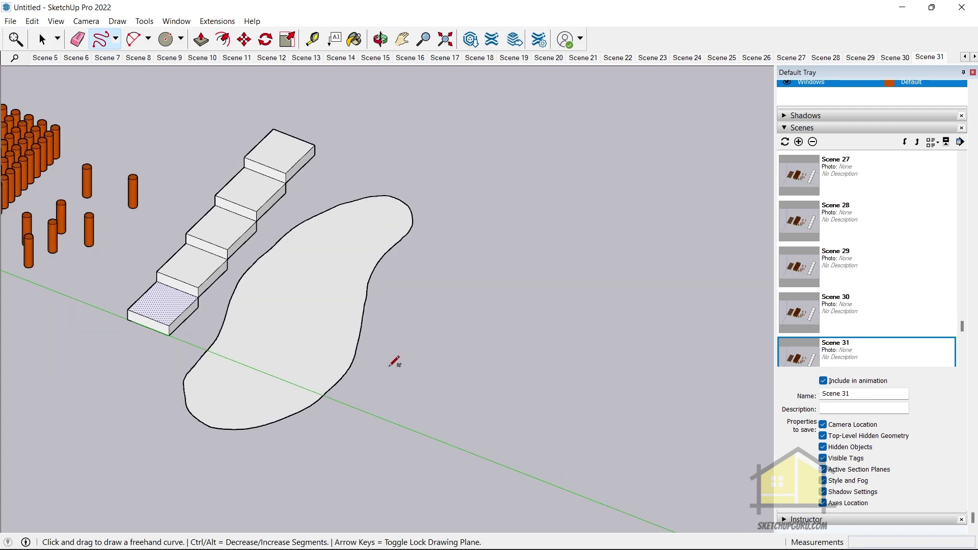
- Lock to the red axis and draw an upright freehand loop face
{"action": "key", "text": "Right"}
{"action": "mouse_move", "coordinate": [389, 367]}
{"action": "left_mouse_down"}
{"action": "mouse_move", "coordinate": [404, 224]}
{"action": "mouse_move", "coordinate": [493, 154]}
{"action": "left_mouse_up"}
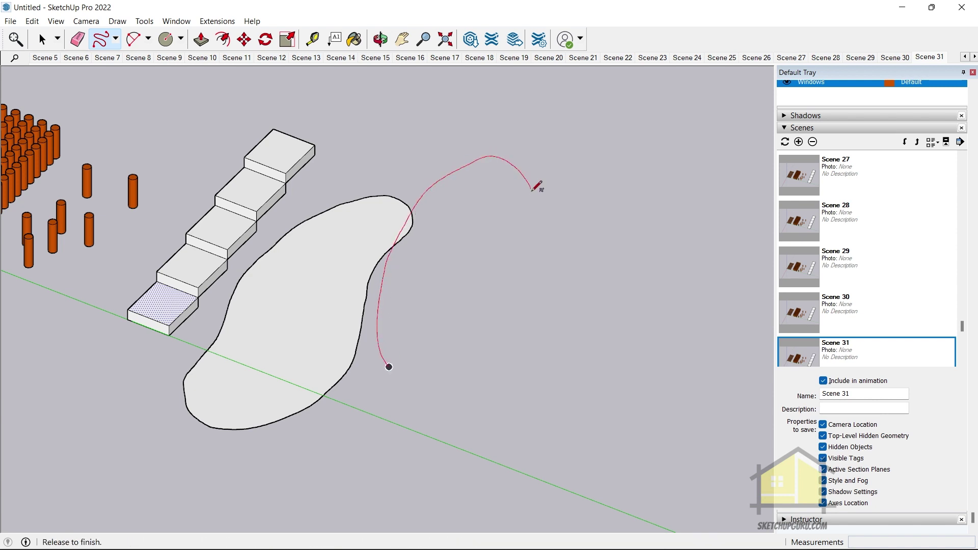
{"action": "mouse_move", "coordinate": [531, 323]}
{"action": "left_mouse_down"}
{"action": "mouse_move", "coordinate": [417, 378]}
{"action": "mouse_move", "coordinate": [390, 365]}
{"action": "left_mouse_up"}
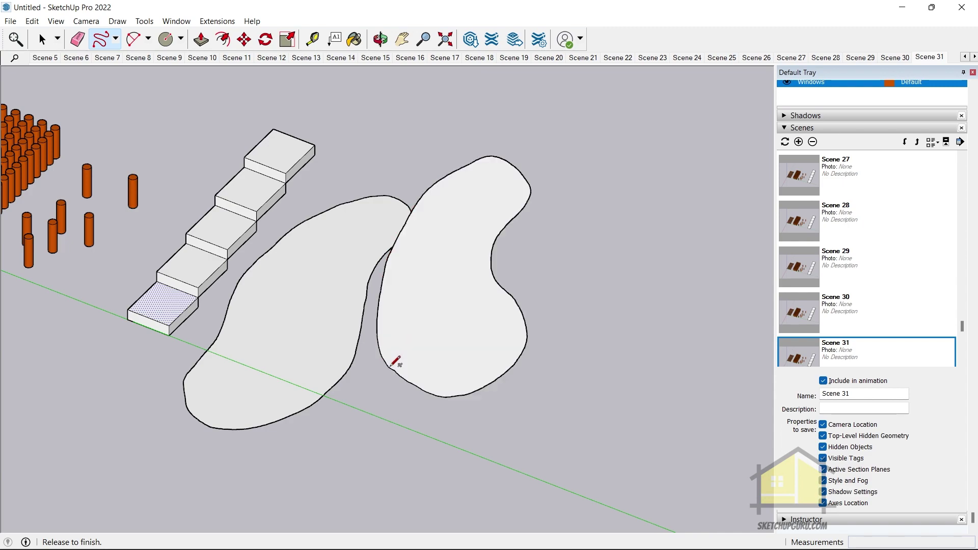
{"action": "mouse_move", "coordinate": [460, 341]}
{"action": "middle_mouse_down"}
{"action": "mouse_move", "coordinate": [120, 251]}
{"action": "mouse_move", "coordinate": [26, 257]}
{"action": "mouse_move", "coordinate": [520, 365]}
{"action": "mouse_move", "coordinate": [522, 214]}
{"action": "mouse_move", "coordinate": [439, 341]}
{"action": "mouse_move", "coordinate": [528, 343]}
{"action": "middle_mouse_up"}
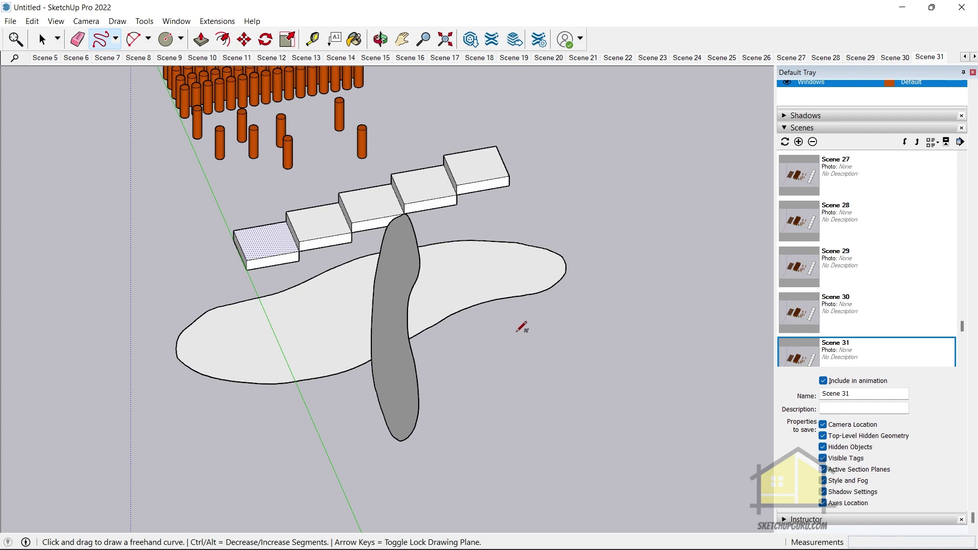
- Lock to the green axis and draw a second upright freehand face
{"action": "key", "text": "Left"}
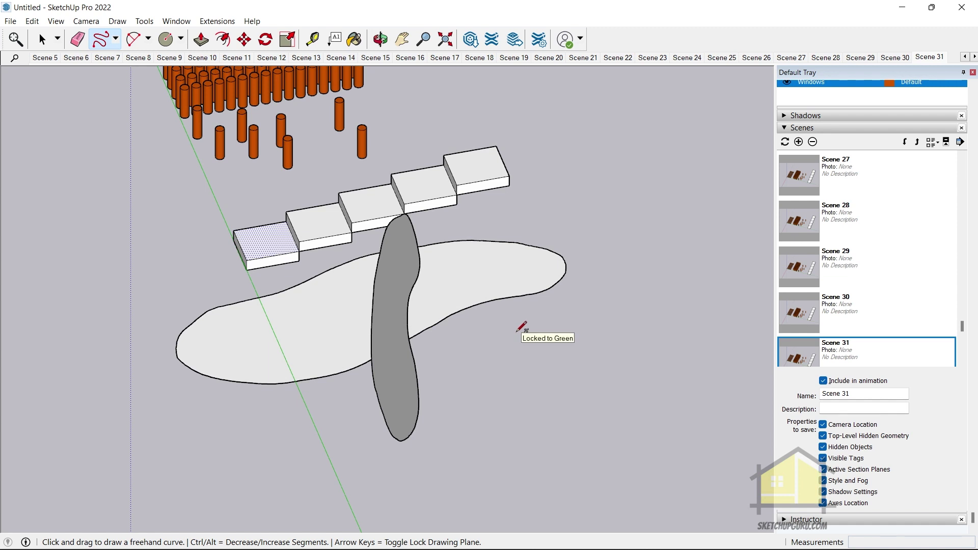
{"action": "left_click_drag", "start_coordinate": [516, 332], "coordinate": [472, 279]}
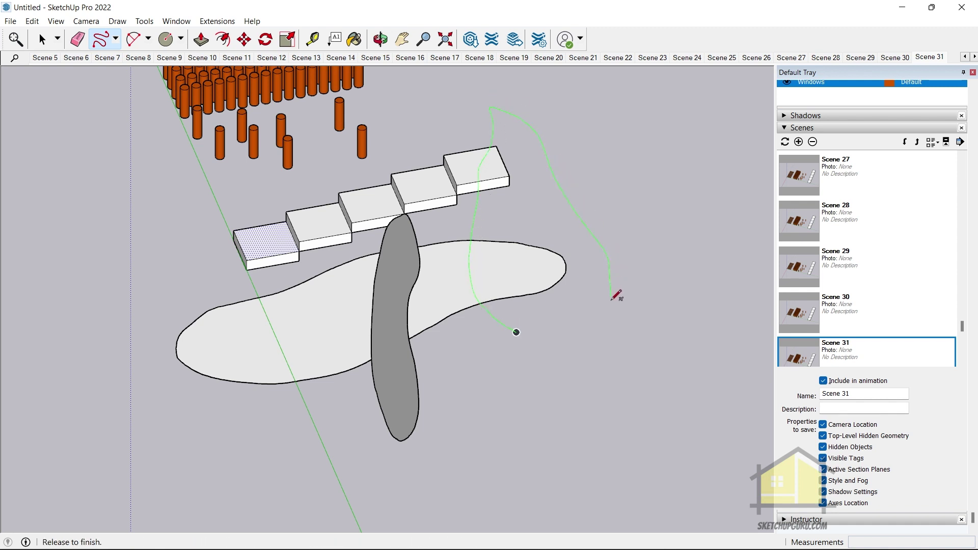
{"action": "left_click_drag", "start_coordinate": [516, 332], "coordinate": [516, 332]}
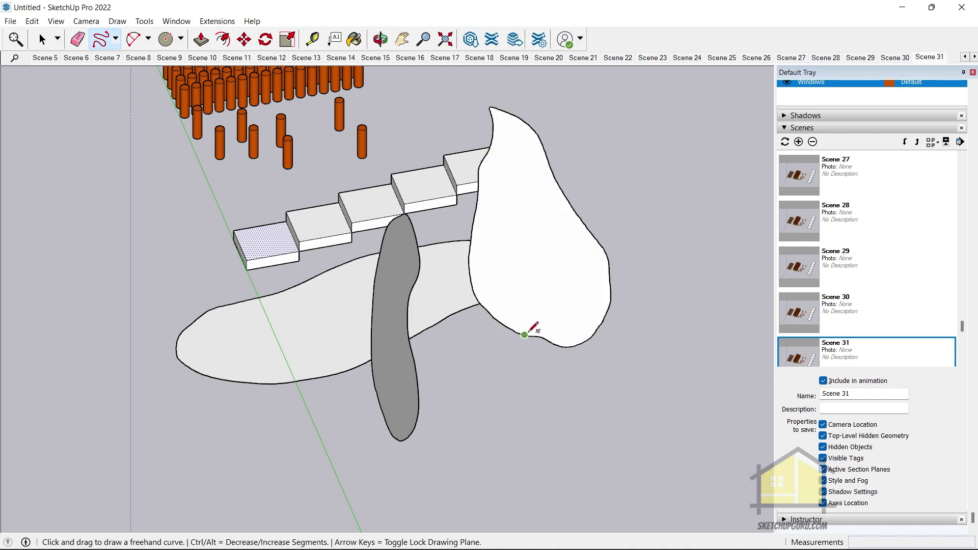
{"action": "mouse_move", "coordinate": [516, 332]}
{"action": "middle_mouse_down"}
{"action": "mouse_move", "coordinate": [816, 244]}
{"action": "mouse_move", "coordinate": [862, 206]}
{"action": "mouse_move", "coordinate": [586, 338]}
{"action": "mouse_move", "coordinate": [278, 270]}
{"action": "mouse_move", "coordinate": [356, 334]}
{"action": "mouse_move", "coordinate": [755, 396]}
{"action": "mouse_move", "coordinate": [817, 299]}
{"action": "middle_mouse_up"}
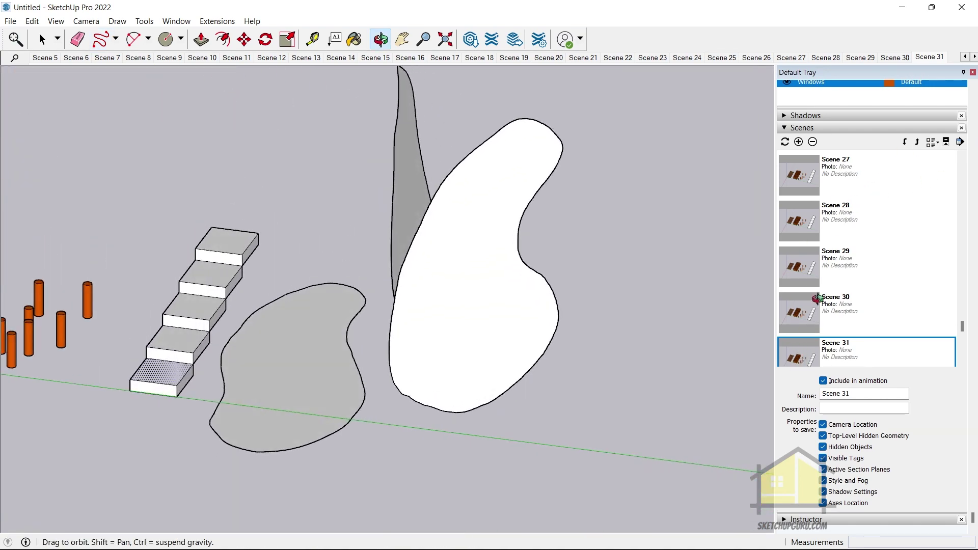
- Draw a freehand crack line from the ground up across every tread and riser
{"action": "mouse_move", "coordinate": [444, 326]}
{"action": "middle_mouse_down"}
{"action": "mouse_move", "coordinate": [504, 283]}
{"action": "mouse_move", "coordinate": [435, 379]}
{"action": "middle_mouse_up"}
{"action": "scroll", "coordinate": [140, 353], "scroll_direction": "up", "scroll_amount": 2}
{"action": "scroll", "coordinate": [140, 354], "scroll_direction": "up", "scroll_amount": 2}
{"action": "scroll", "coordinate": [548, 318], "scroll_direction": "down", "scroll_amount": 4}
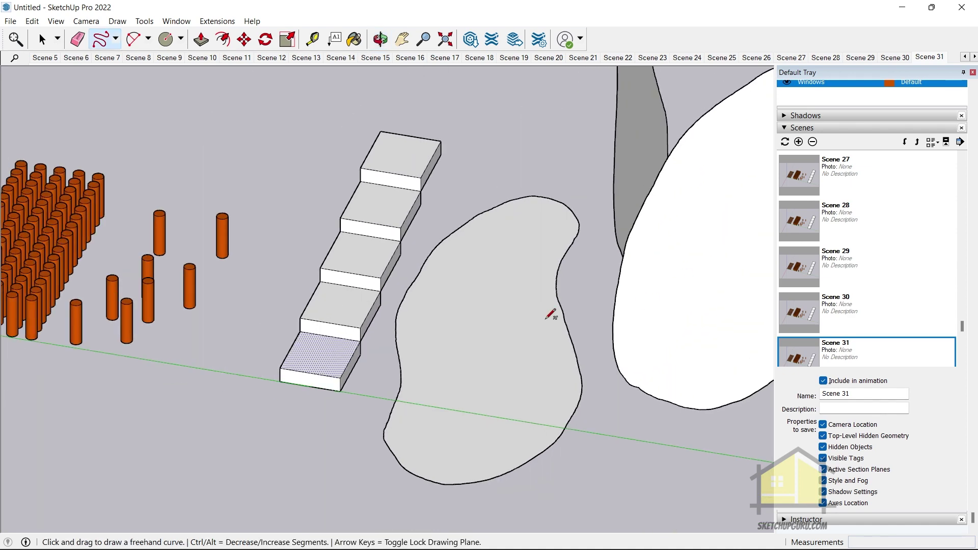
{"action": "scroll", "coordinate": [213, 337], "scroll_direction": "up", "scroll_amount": 3}
{"action": "middle_click_drag", "start_coordinate": [213, 337], "coordinate": [463, 329]}
{"action": "middle_click_drag", "start_coordinate": [410, 315], "coordinate": [380, 369], "text": "shift"}
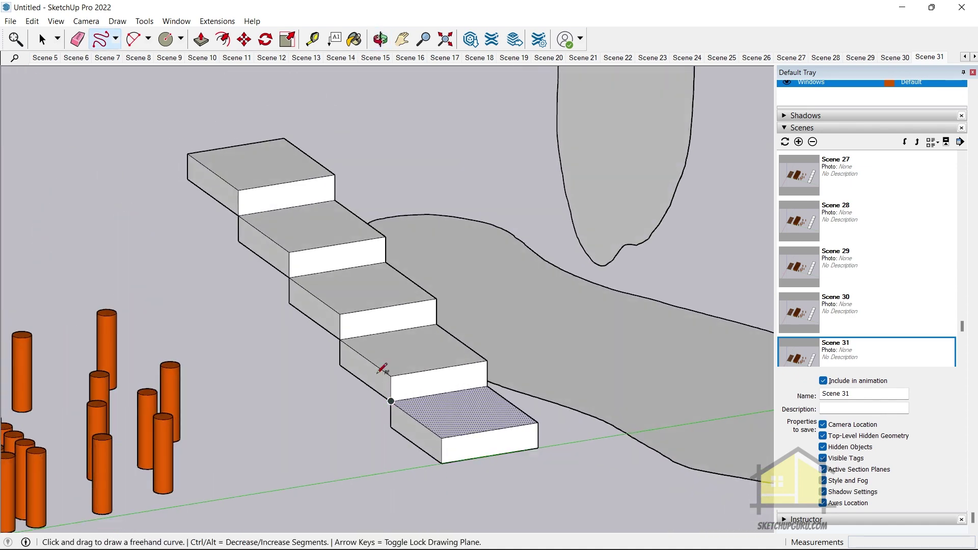
{"action": "scroll", "coordinate": [378, 369], "scroll_direction": "down", "scroll_amount": 2}
{"action": "scroll", "coordinate": [440, 447], "scroll_direction": "up", "scroll_amount": 3}
{"action": "middle_click_drag", "start_coordinate": [473, 413], "coordinate": [457, 454]}
{"action": "scroll", "coordinate": [506, 454], "scroll_direction": "down", "scroll_amount": 3}
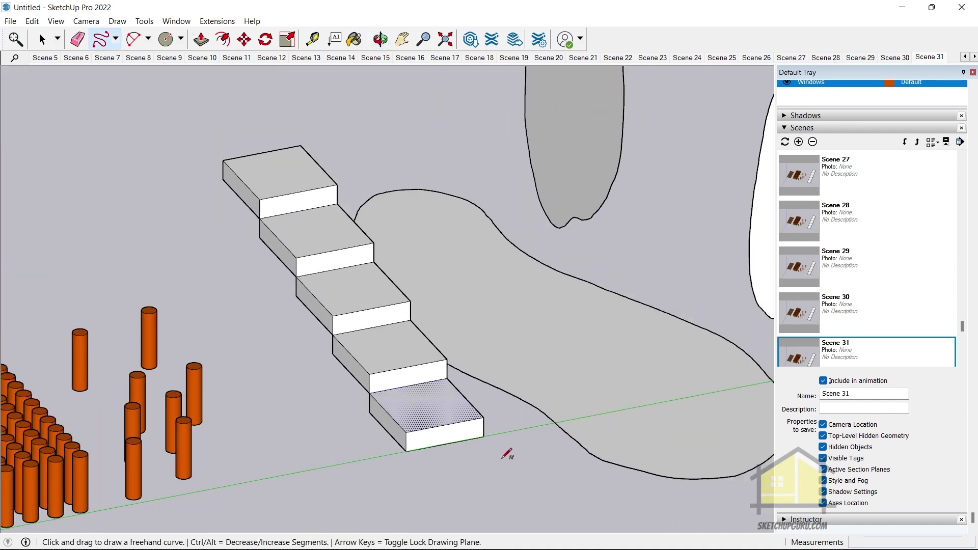
{"action": "scroll", "coordinate": [482, 443], "scroll_direction": "up", "scroll_amount": 3}
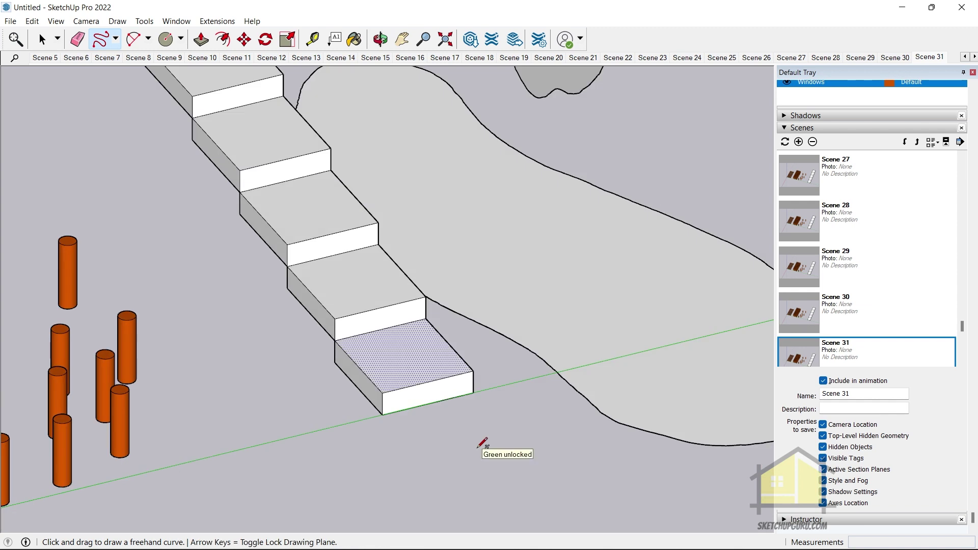
{"action": "mouse_move", "coordinate": [490, 456]}
{"action": "left_mouse_down"}
{"action": "mouse_move", "coordinate": [428, 381]}
{"action": "mouse_move", "coordinate": [391, 294]}
{"action": "mouse_move", "coordinate": [290, 165]}
{"action": "mouse_move", "coordinate": [259, 88]}
{"action": "mouse_move", "coordinate": [213, 72]}
{"action": "mouse_move", "coordinate": [273, 146]}
{"action": "left_mouse_up"}
{"action": "mouse_move", "coordinate": [273, 146]}
{"action": "middle_mouse_down"}
{"action": "mouse_move", "coordinate": [389, 319]}
{"action": "mouse_move", "coordinate": [550, 266]}
{"action": "mouse_move", "coordinate": [413, 131]}
{"action": "mouse_move", "coordinate": [251, 142]}
{"action": "mouse_move", "coordinate": [192, 242]}
{"action": "mouse_move", "coordinate": [92, 251]}
{"action": "mouse_move", "coordinate": [288, 295]}
{"action": "mouse_move", "coordinate": [221, 236]}
{"action": "mouse_move", "coordinate": [209, 203]}
{"action": "middle_mouse_up"}
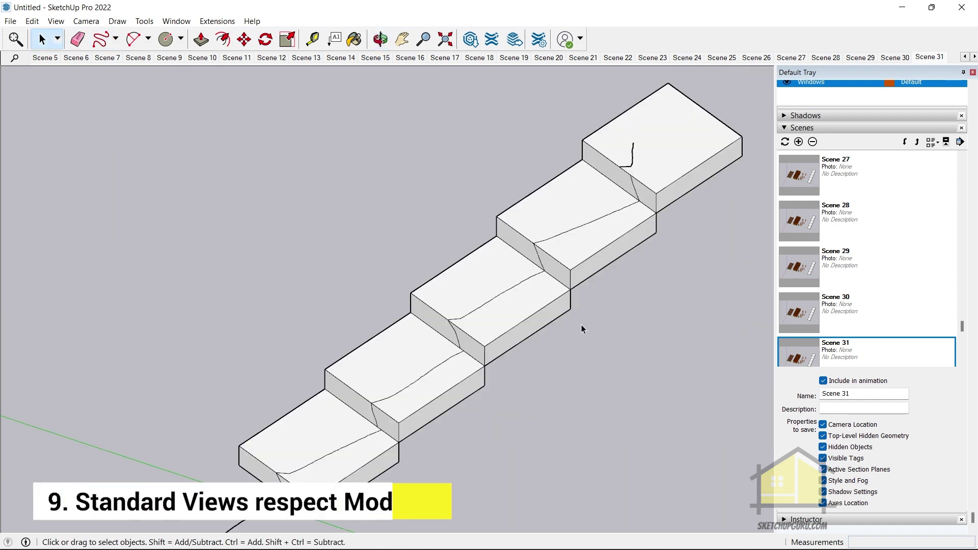
- Orbit and zoom around the cracked stairs to a steeper view of the steps
{"action": "scroll", "coordinate": [403, 358], "scroll_direction": "down", "scroll_amount": 1}
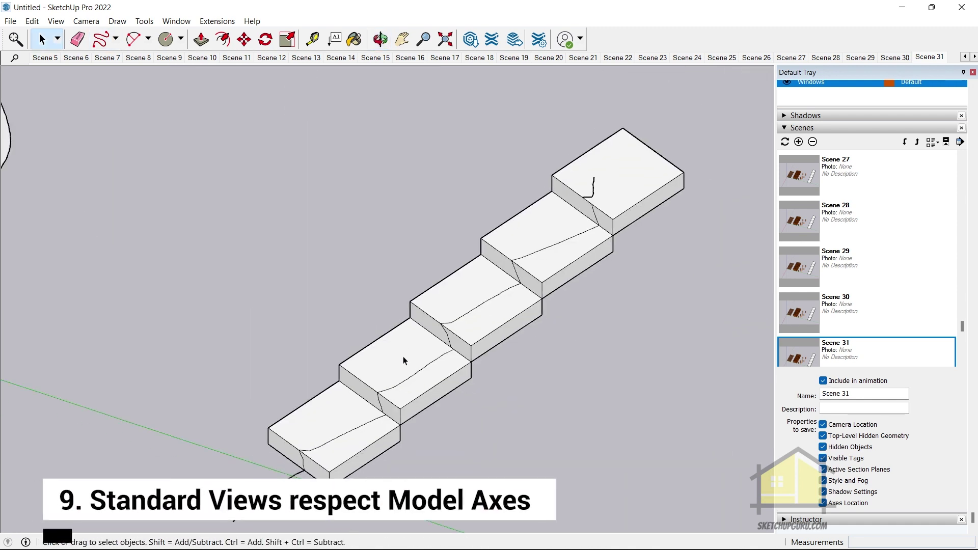
{"action": "scroll", "coordinate": [403, 360], "scroll_direction": "down", "scroll_amount": 1}
{"action": "middle_click_drag", "start_coordinate": [303, 376], "coordinate": [448, 387]}
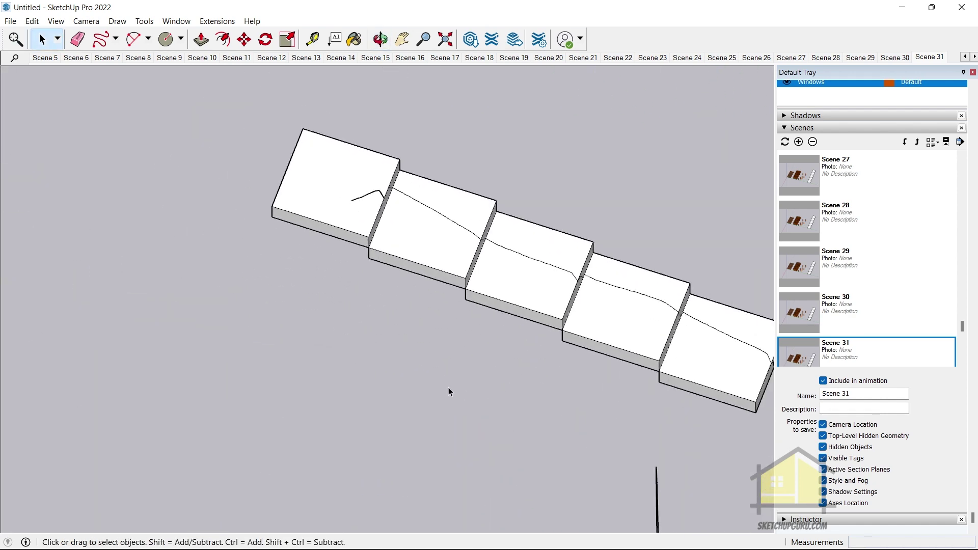
{"action": "scroll", "coordinate": [449, 387], "scroll_direction": "down", "scroll_amount": 3}
{"action": "scroll", "coordinate": [667, 383], "scroll_direction": "up", "scroll_amount": 6}
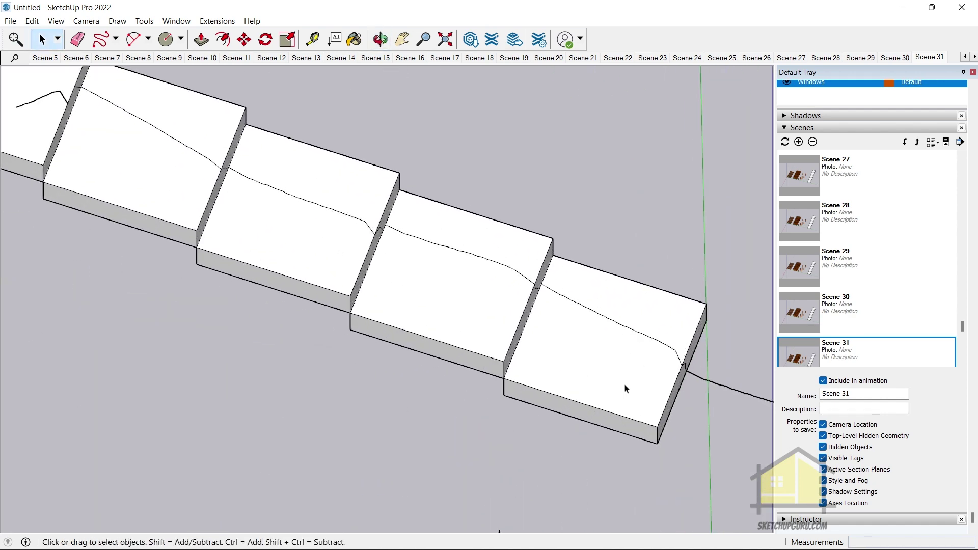
{"action": "middle_click_drag", "start_coordinate": [626, 389], "coordinate": [410, 275]}
{"action": "scroll", "coordinate": [519, 389], "scroll_direction": "down", "scroll_amount": 2}
{"action": "scroll", "coordinate": [574, 404], "scroll_direction": "up", "scroll_amount": 3}
{"action": "scroll", "coordinate": [575, 405], "scroll_direction": "down", "scroll_amount": 3}
- Place custom axes with the origin at the stairs' bottom corner, red along its edge
{"action": "left_click", "coordinate": [144, 21]}
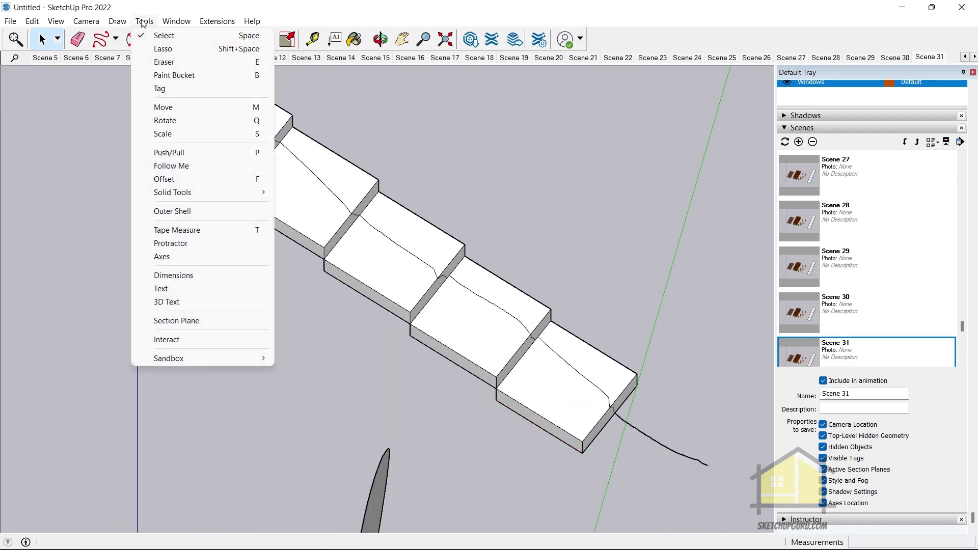
{"action": "left_click", "coordinate": [173, 257]}
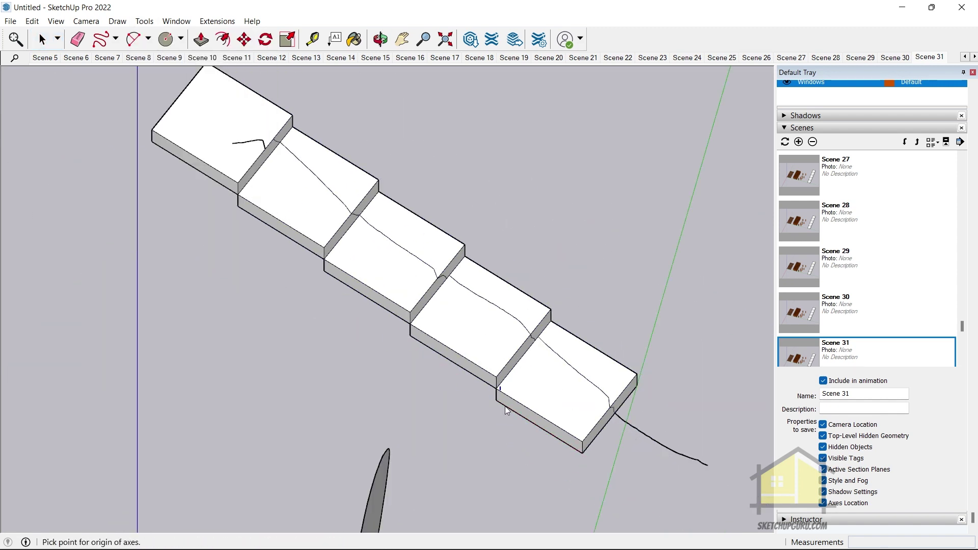
{"action": "middle_click_drag", "start_coordinate": [506, 406], "coordinate": [424, 427]}
{"action": "left_click", "coordinate": [433, 434]}
{"action": "left_click", "coordinate": [467, 421]}
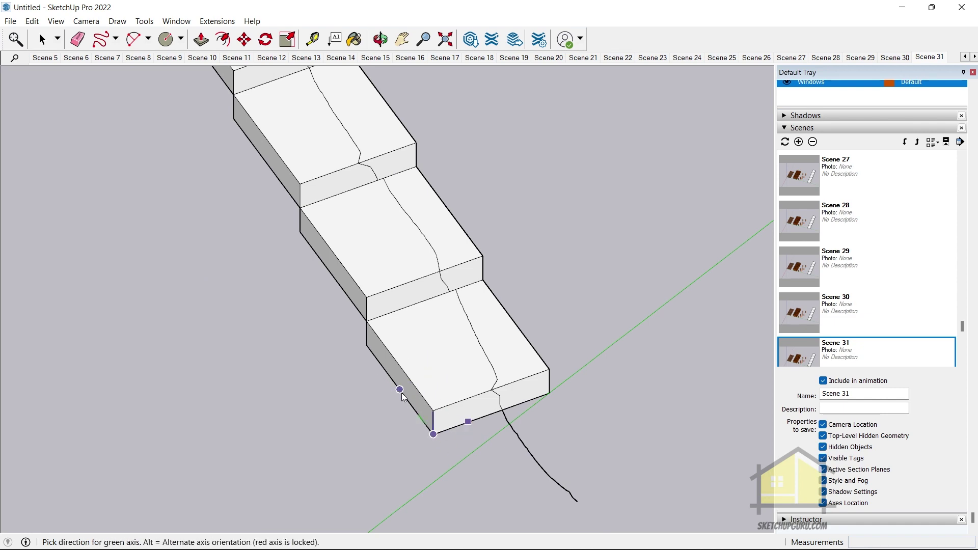
{"action": "left_click", "coordinate": [386, 372]}
{"action": "scroll", "coordinate": [384, 394], "scroll_direction": "down", "scroll_amount": 3}
{"action": "middle_click_drag", "start_coordinate": [365, 413], "coordinate": [406, 279]}
- Switch to the Front standard view, then to the Left standard view
{"action": "left_click", "coordinate": [117, 21]}
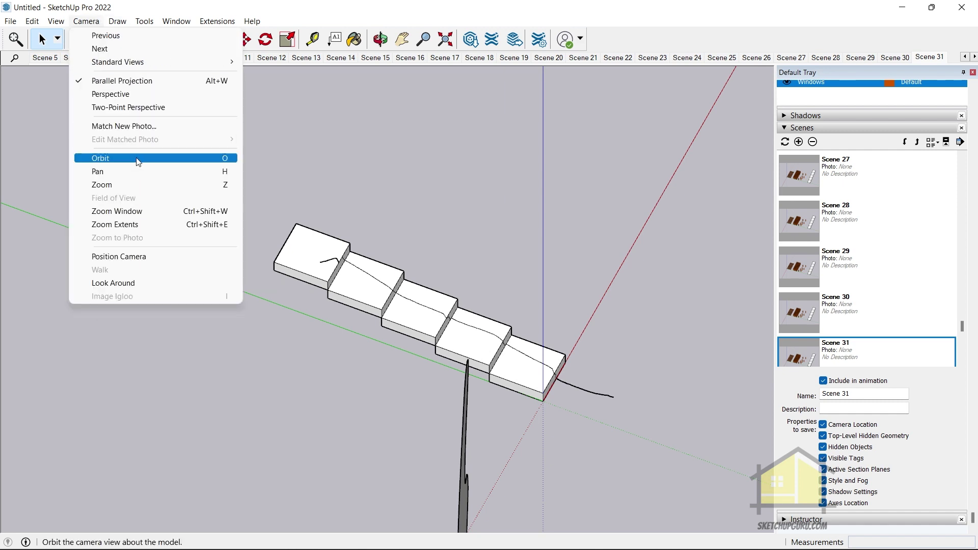
{"action": "mouse_move", "coordinate": [122, 62]}
{"action": "left_click", "coordinate": [278, 89]}
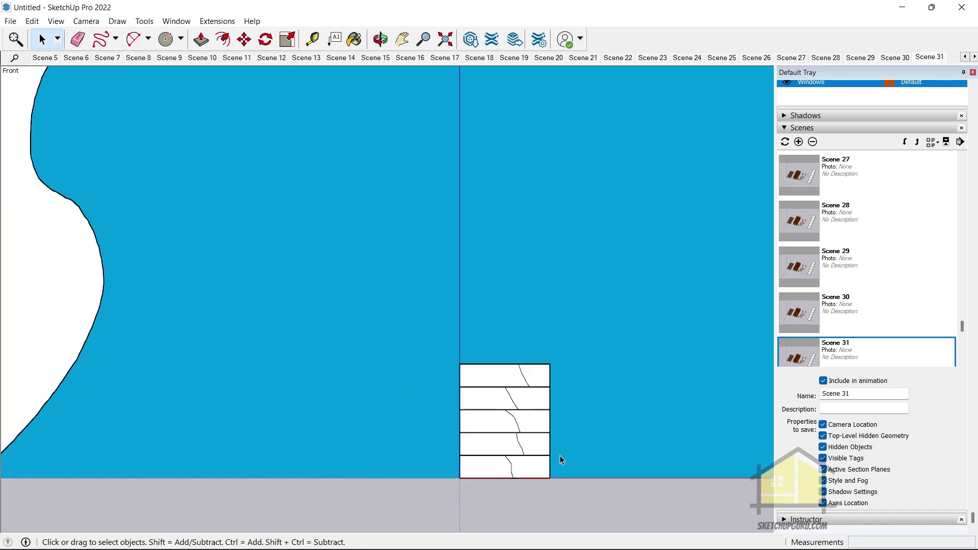
{"action": "scroll", "coordinate": [381, 332], "scroll_direction": "up", "scroll_amount": 4}
{"action": "scroll", "coordinate": [265, 267], "scroll_direction": "down", "scroll_amount": 4}
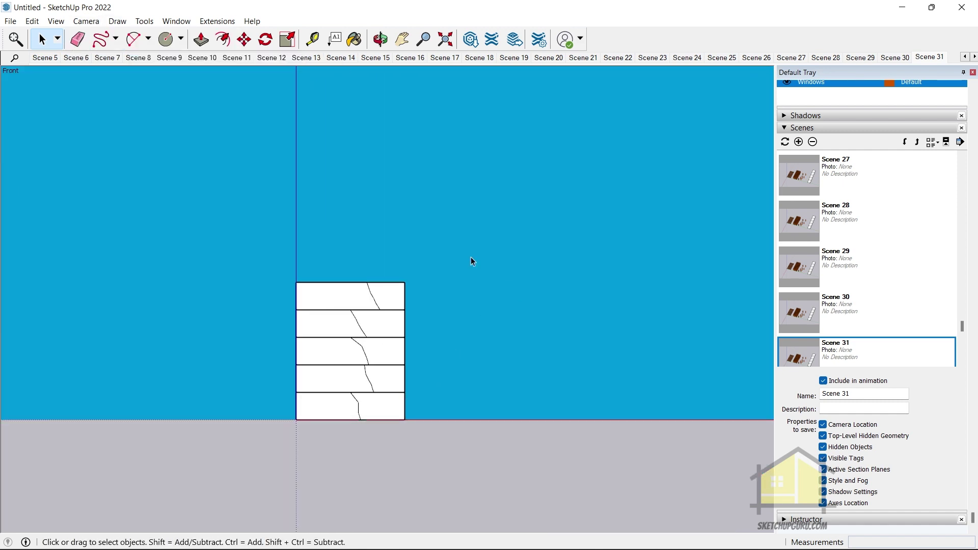
{"action": "left_click", "coordinate": [86, 21]}
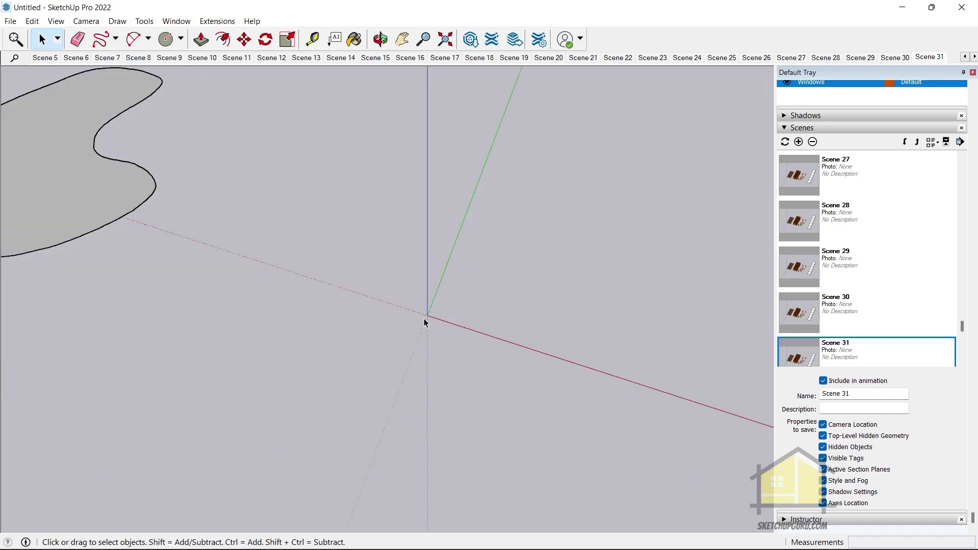
- Align the view with the custom drawing axes
{"action": "scroll", "coordinate": [426, 322], "scroll_direction": "up", "scroll_amount": 1}
{"action": "right_click", "coordinate": [424, 323]}
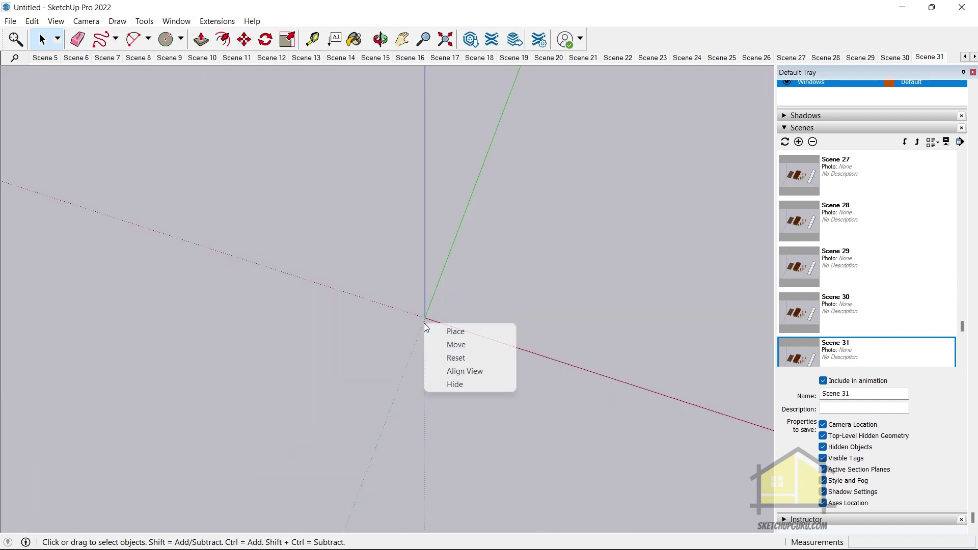
{"action": "left_click", "coordinate": [456, 371]}
- Zoom out and orbit to a perspective overview of stairs, cylinders and blobs
{"action": "scroll", "coordinate": [441, 346], "scroll_direction": "down", "scroll_amount": 5}
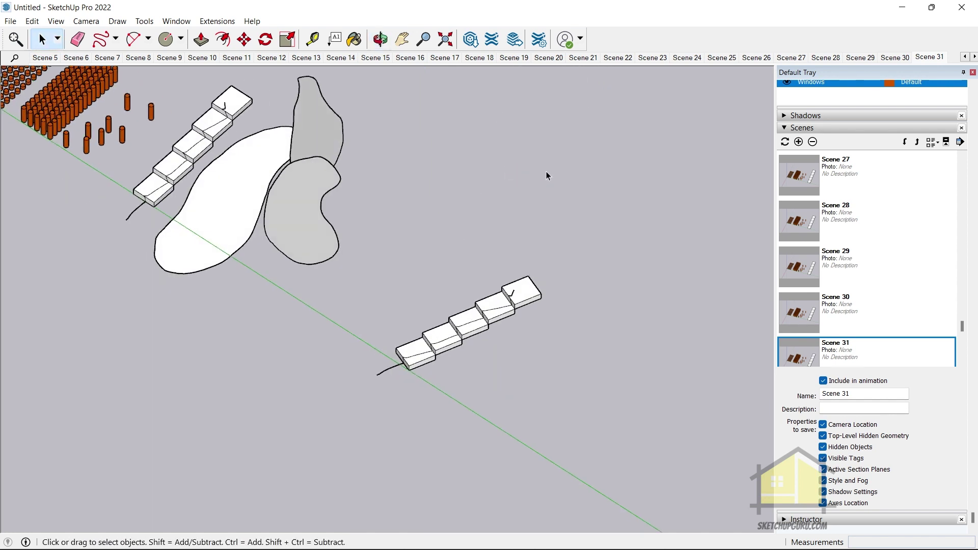
{"action": "scroll", "coordinate": [424, 208], "scroll_direction": "down", "scroll_amount": 3}
{"action": "scroll", "coordinate": [413, 249], "scroll_direction": "up", "scroll_amount": 6}
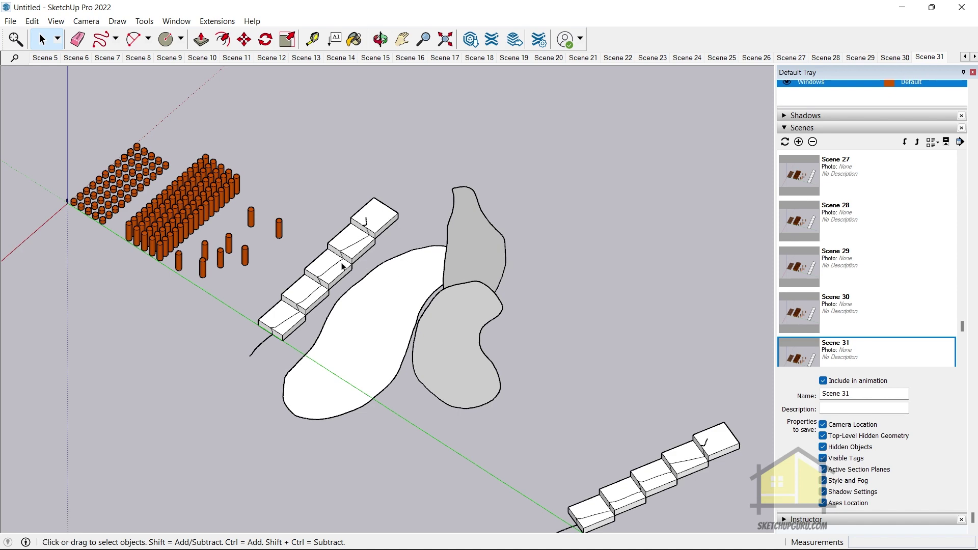
{"action": "scroll", "coordinate": [289, 278], "scroll_direction": "up", "scroll_amount": 3}
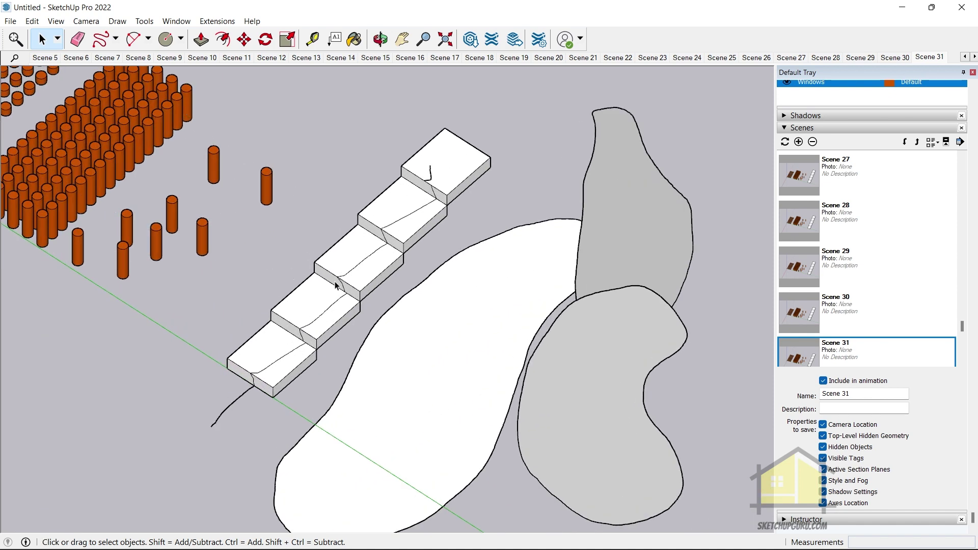
{"action": "middle_click_drag", "start_coordinate": [305, 328], "coordinate": [436, 299]}
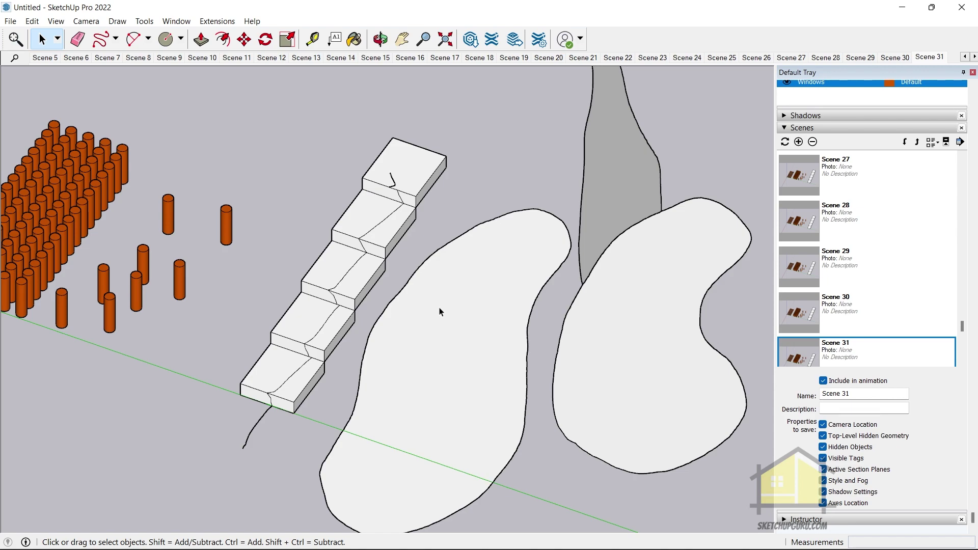
{"action": "middle_click_drag", "start_coordinate": [312, 276], "coordinate": [527, 385]}
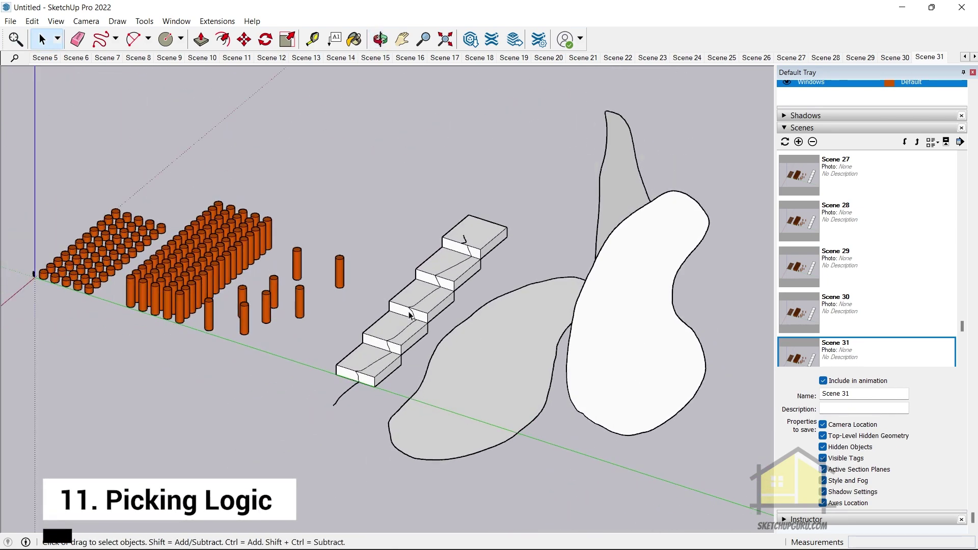
- Place a section plane on the blob's face from the modelling tools list
{"action": "left_click", "coordinate": [152, 23]}
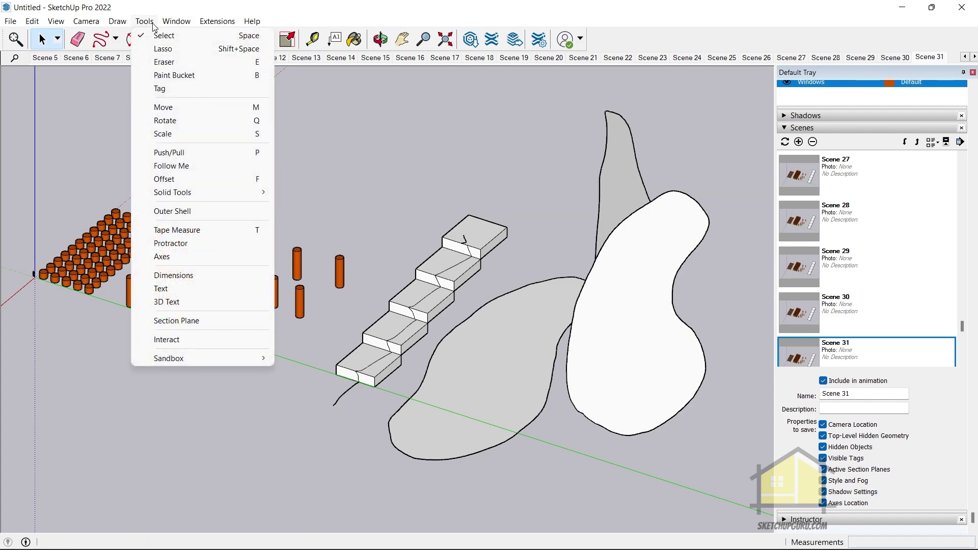
{"action": "mouse_move", "coordinate": [177, 21]}
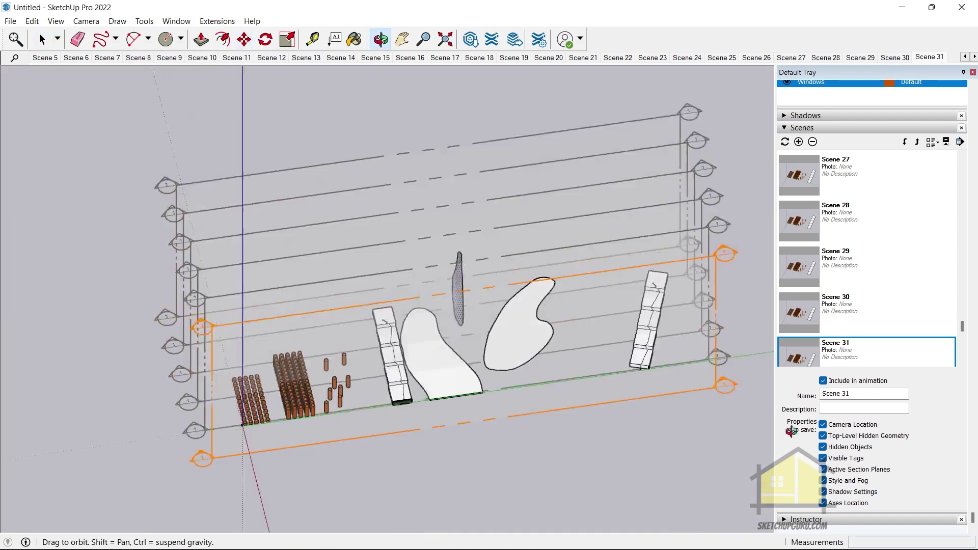
{"action": "middle_click_drag", "start_coordinate": [459, 352], "coordinate": [452, 423]}
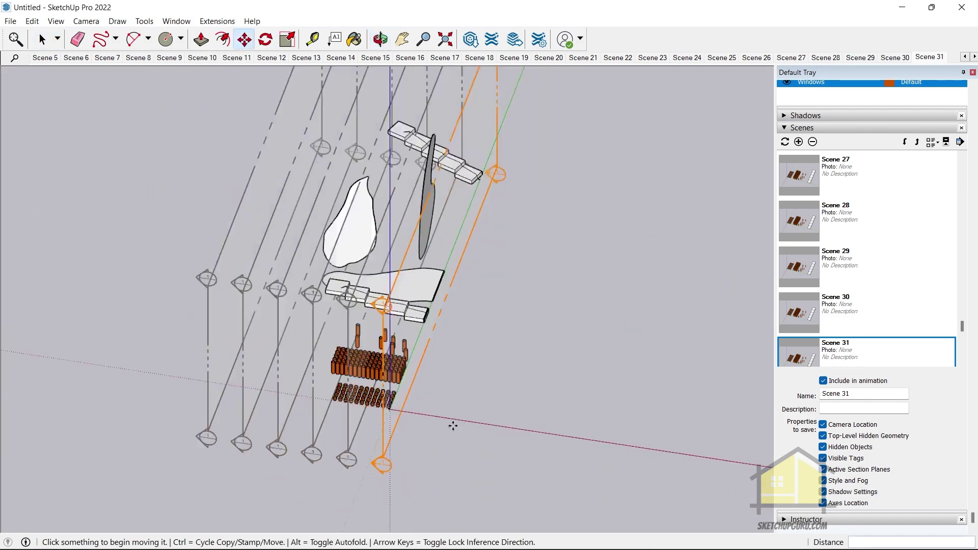
{"action": "scroll", "coordinate": [452, 423], "scroll_direction": "up", "scroll_amount": 3}
{"action": "mouse_move", "coordinate": [550, 413]}
{"action": "middle_mouse_down"}
{"action": "mouse_move", "coordinate": [559, 415]}
{"action": "mouse_move", "coordinate": [539, 430]}
{"action": "middle_mouse_up"}
{"action": "scroll", "coordinate": [539, 430], "scroll_direction": "down", "scroll_amount": 3}
{"action": "scroll", "coordinate": [302, 364], "scroll_direction": "up", "scroll_amount": 2}
- Return to selecting and clear the section plane highlight to inspect the planes
{"action": "key", "text": "space"}
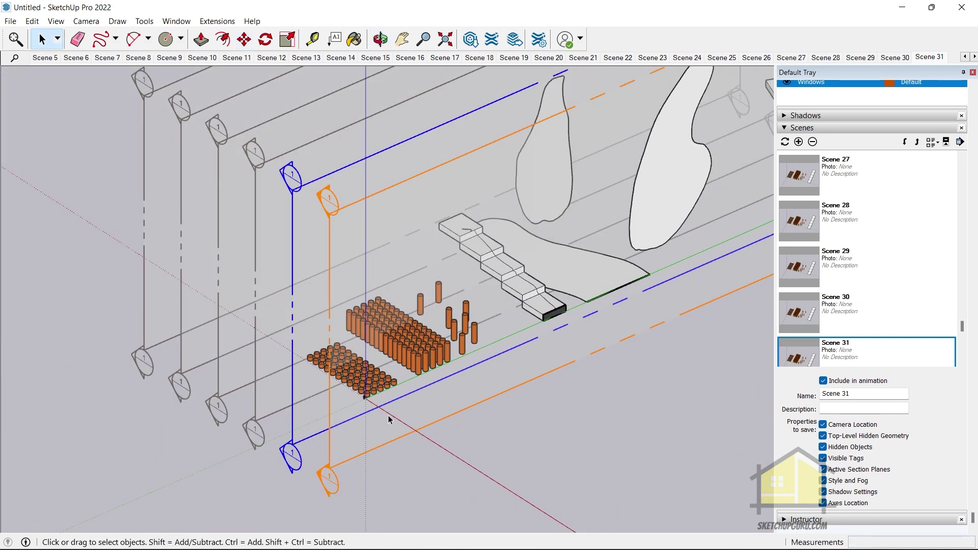
{"action": "left_click", "coordinate": [414, 470]}
{"action": "scroll", "coordinate": [355, 444], "scroll_direction": "up", "scroll_amount": 3}
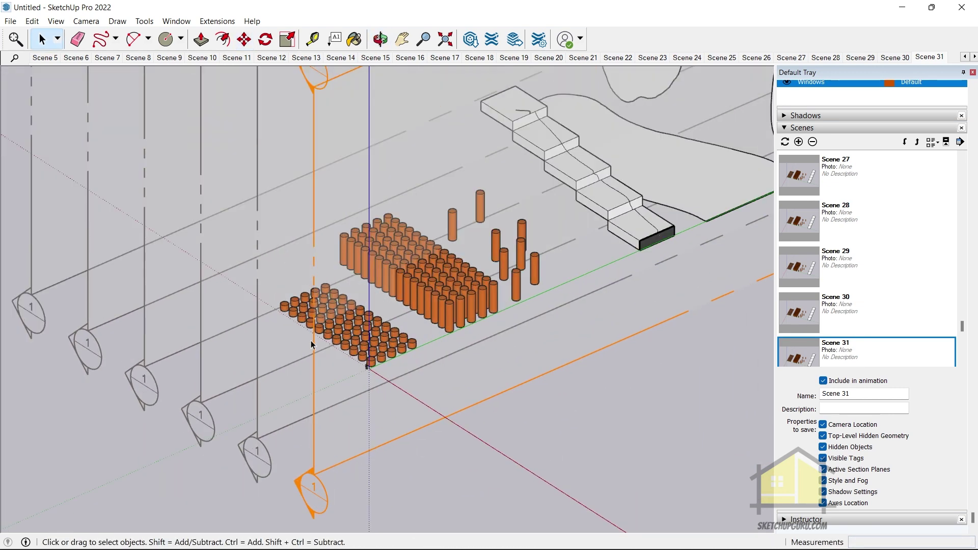
{"action": "scroll", "coordinate": [370, 324], "scroll_direction": "down", "scroll_amount": 1}
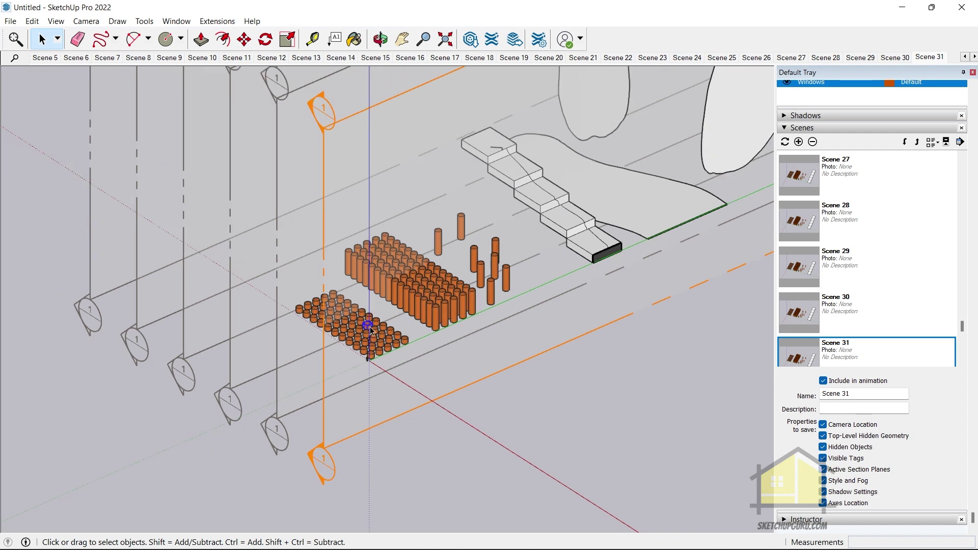
{"action": "scroll", "coordinate": [370, 327], "scroll_direction": "up", "scroll_amount": 2}
{"action": "scroll", "coordinate": [329, 400], "scroll_direction": "down", "scroll_amount": 1}
{"action": "scroll", "coordinate": [399, 348], "scroll_direction": "up", "scroll_amount": 4}
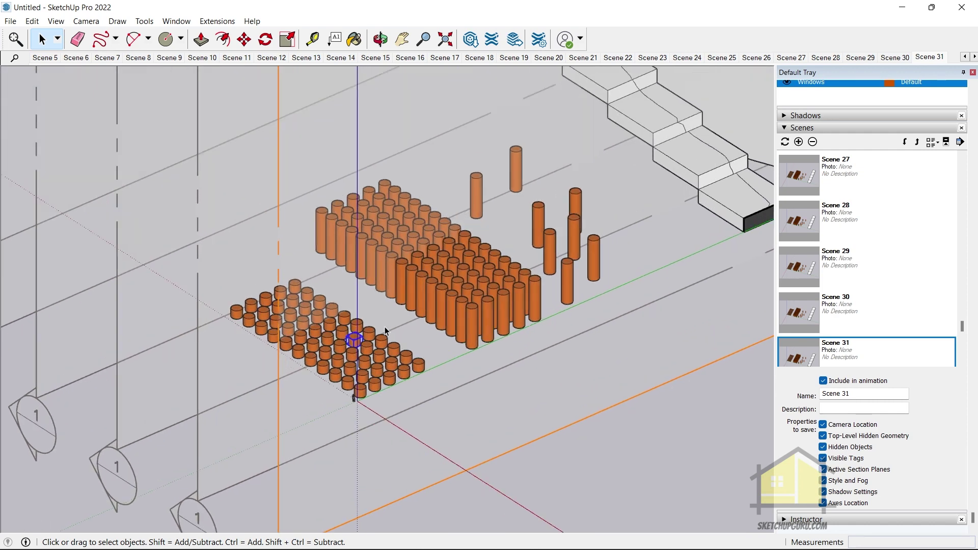
{"action": "scroll", "coordinate": [419, 268], "scroll_direction": "down", "scroll_amount": 5}
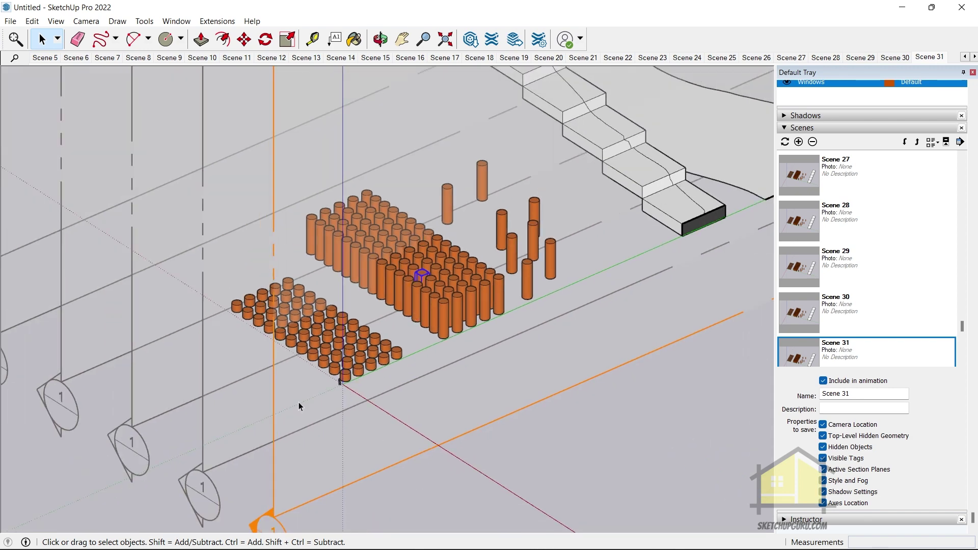
{"action": "scroll", "coordinate": [339, 362], "scroll_direction": "down", "scroll_amount": 2}
{"action": "scroll", "coordinate": [181, 395], "scroll_direction": "up", "scroll_amount": 2}
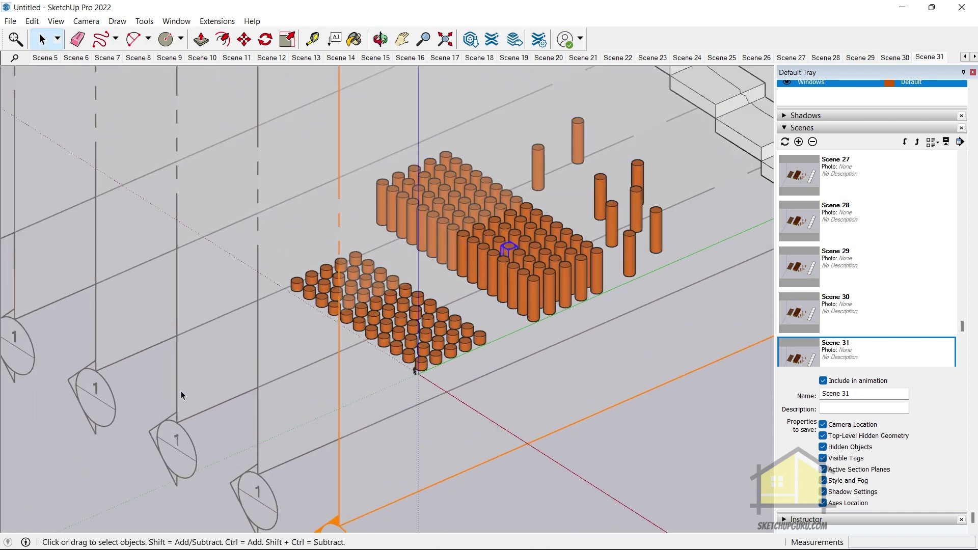
- Try selecting different section planes, settling on one near the left
{"action": "left_click", "coordinate": [176, 378]}
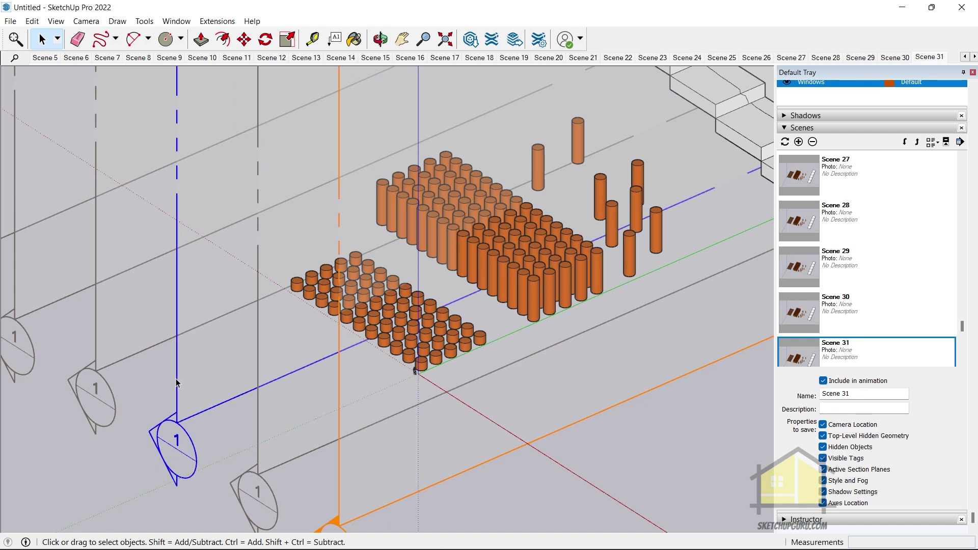
{"action": "left_click", "coordinate": [260, 448]}
{"action": "left_click", "coordinate": [99, 344]}
{"action": "left_click", "coordinate": [96, 351]}
{"action": "middle_click_drag", "start_coordinate": [293, 400], "coordinate": [343, 411]}
{"action": "scroll", "coordinate": [344, 411], "scroll_direction": "up", "scroll_amount": 2}
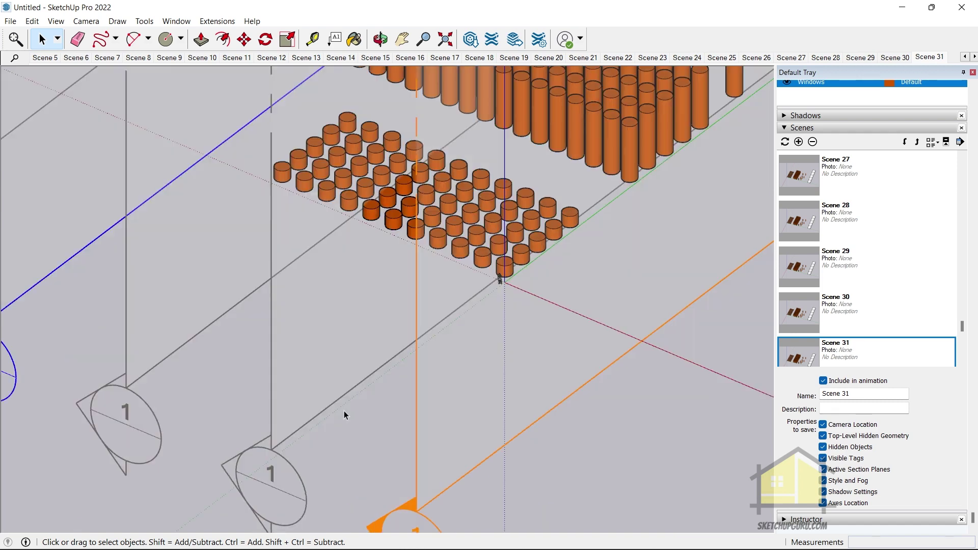
{"action": "scroll", "coordinate": [342, 411], "scroll_direction": "down", "scroll_amount": 2}
{"action": "scroll", "coordinate": [249, 372], "scroll_direction": "down", "scroll_amount": 2}
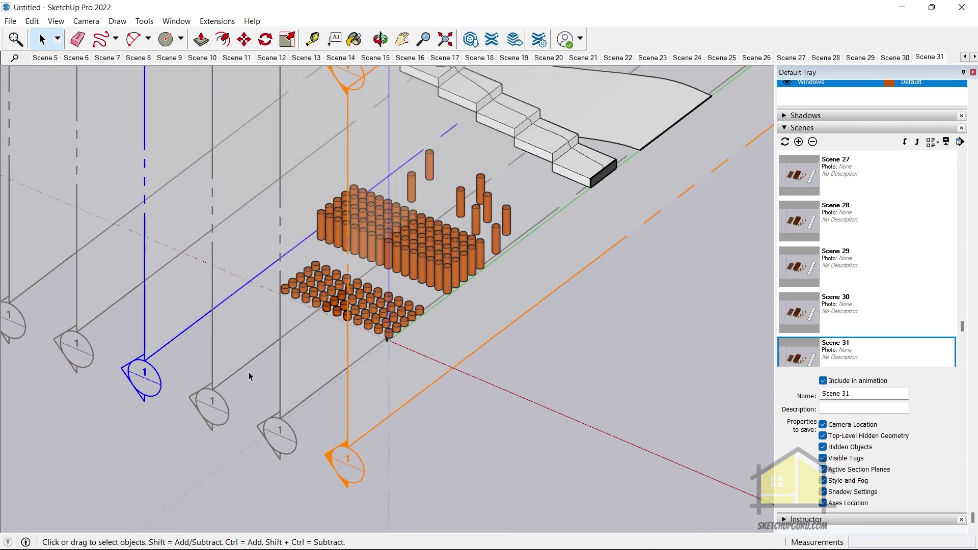
{"action": "scroll", "coordinate": [414, 200], "scroll_direction": "up", "scroll_amount": 3}
{"action": "scroll", "coordinate": [390, 361], "scroll_direction": "up", "scroll_amount": 1}
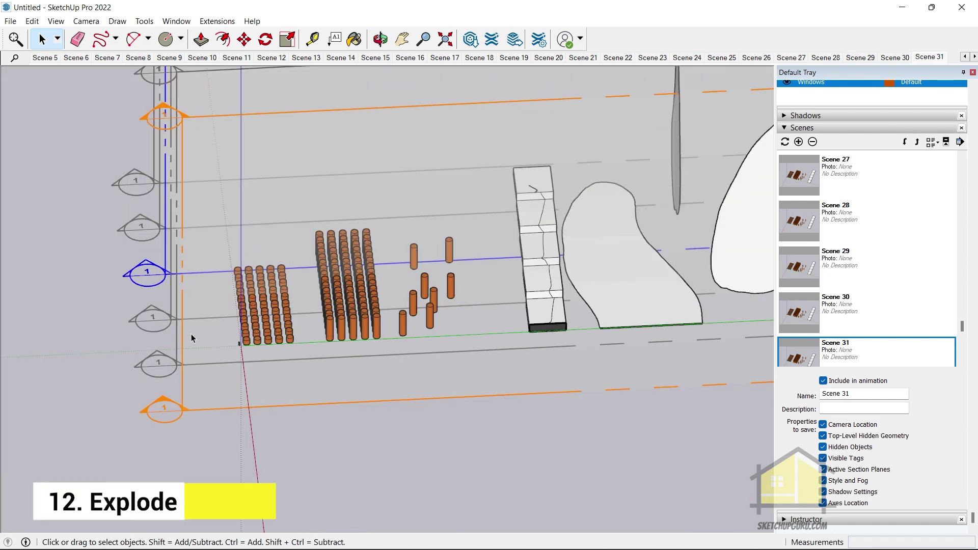
{"action": "scroll", "coordinate": [431, 353], "scroll_direction": "up", "scroll_amount": 5}
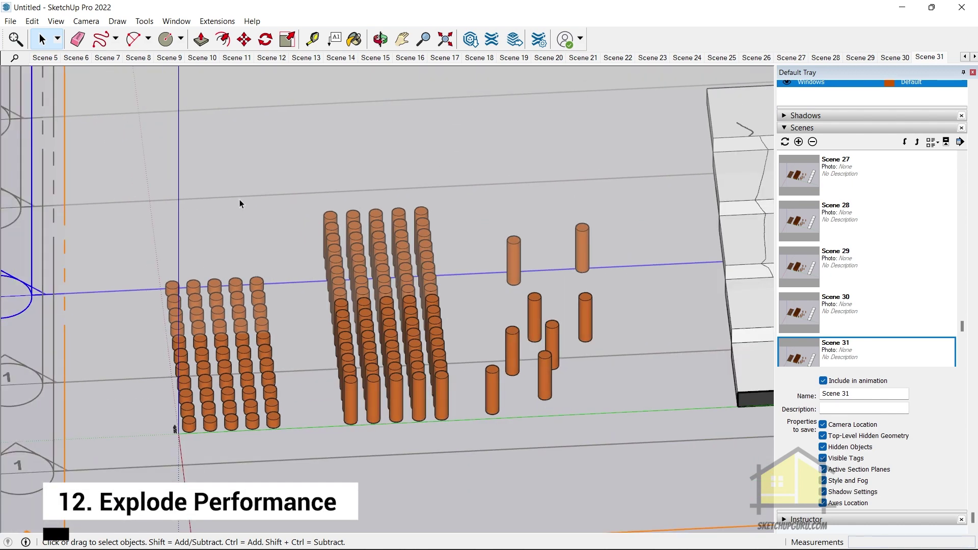
- Select the grouped cylinders, then window-select the stairs and blob shapes too
{"action": "middle_click_drag", "start_coordinate": [431, 353], "coordinate": [415, 333]}
{"action": "scroll", "coordinate": [416, 357], "scroll_direction": "down", "scroll_amount": 2}
{"action": "left_click", "coordinate": [212, 277]}
{"action": "scroll", "coordinate": [182, 290], "scroll_direction": "down", "scroll_amount": 6}
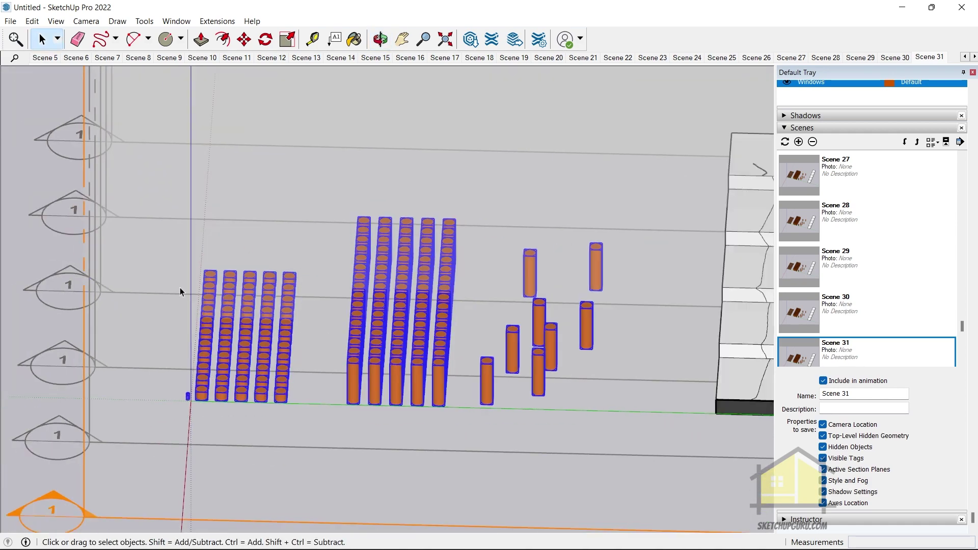
{"action": "left_click_drag", "start_coordinate": [246, 158], "coordinate": [755, 371]}
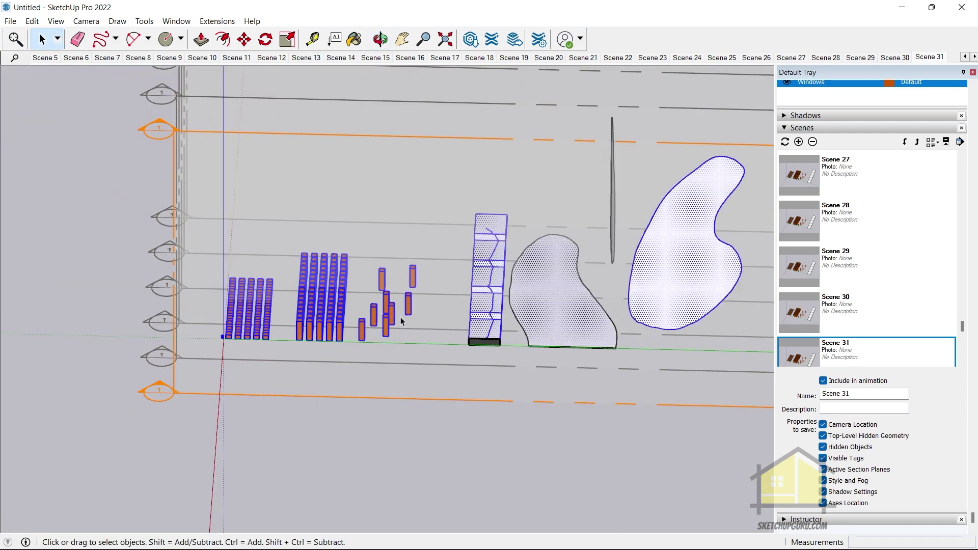
{"action": "scroll", "coordinate": [273, 276], "scroll_direction": "up", "scroll_amount": 6}
{"action": "middle_click_drag", "start_coordinate": [344, 338], "coordinate": [281, 339]}
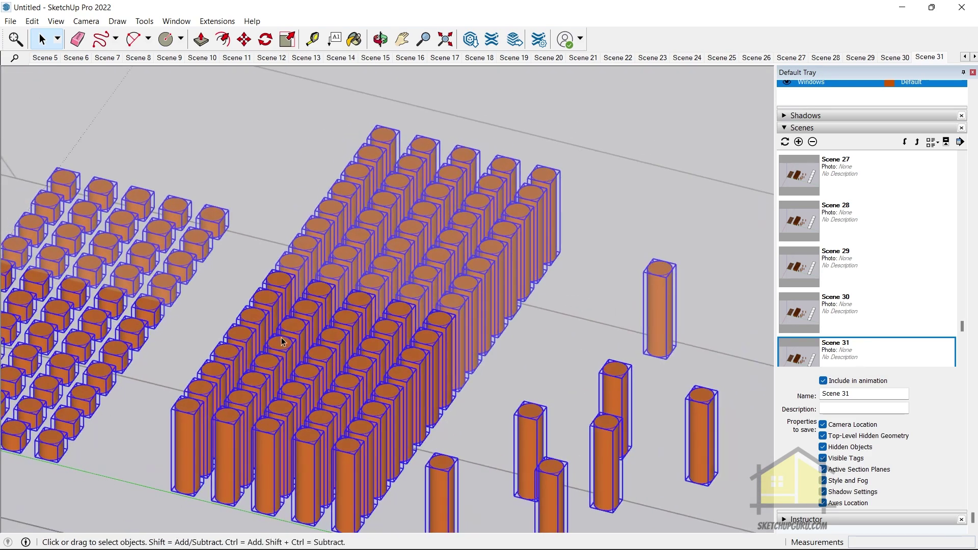
- Explode the selected groups into loose geometry and clear the selection
{"action": "right_click", "coordinate": [282, 340]}
{"action": "left_click", "coordinate": [309, 158]}
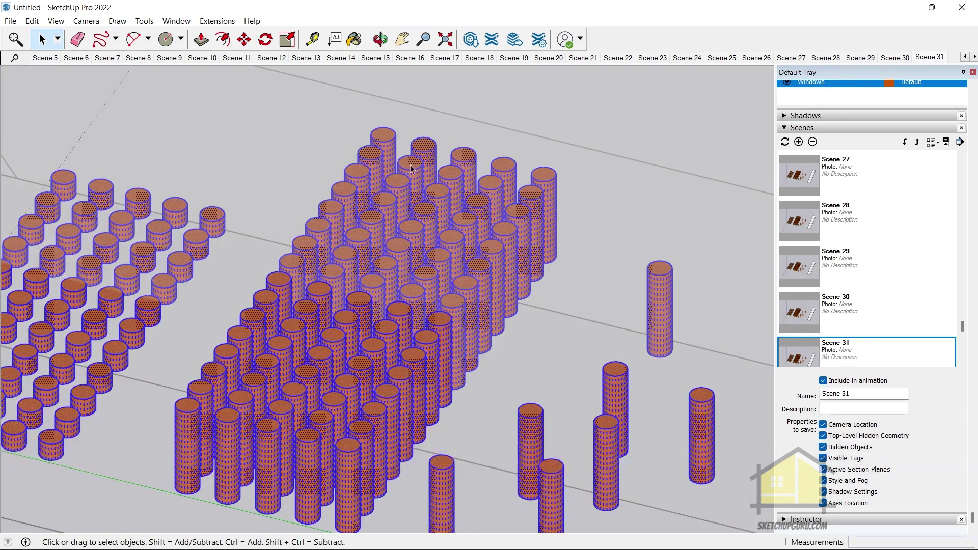
{"action": "scroll", "coordinate": [489, 220], "scroll_direction": "down", "scroll_amount": 8}
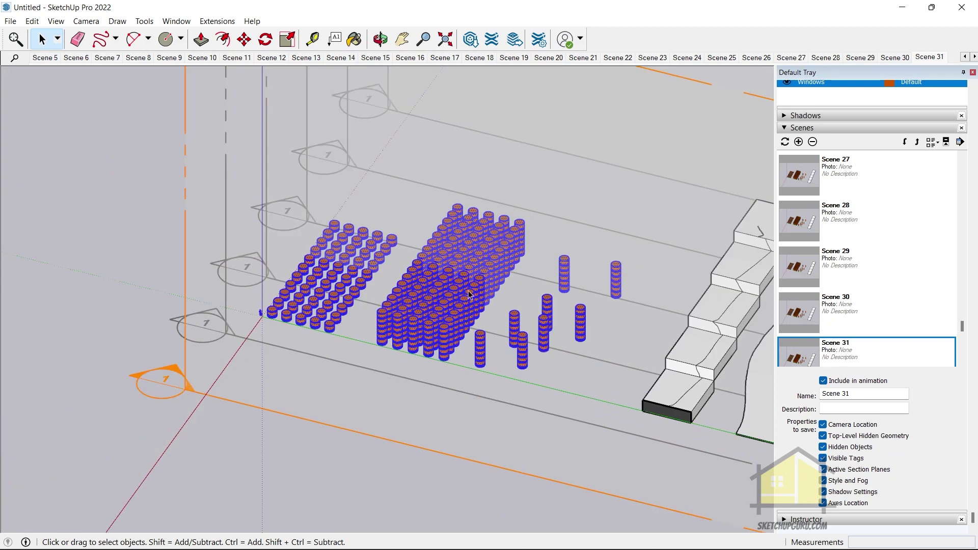
{"action": "left_click", "coordinate": [91, 186]}
{"action": "scroll", "coordinate": [378, 311], "scroll_direction": "up", "scroll_amount": 6}
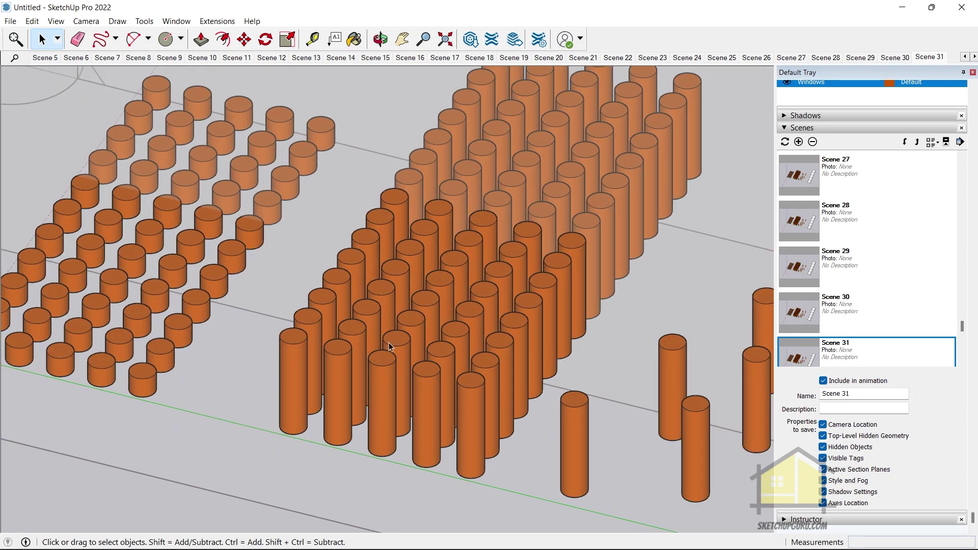
{"action": "scroll", "coordinate": [359, 379], "scroll_direction": "down", "scroll_amount": 3}
{"action": "scroll", "coordinate": [361, 376], "scroll_direction": "up", "scroll_amount": 5}
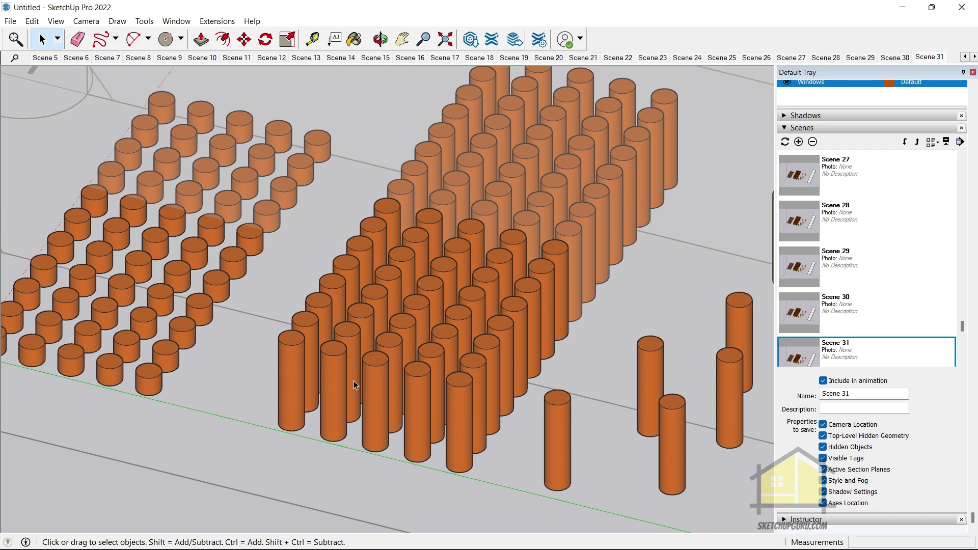
{"action": "scroll", "coordinate": [299, 347], "scroll_direction": "down", "scroll_amount": 5}
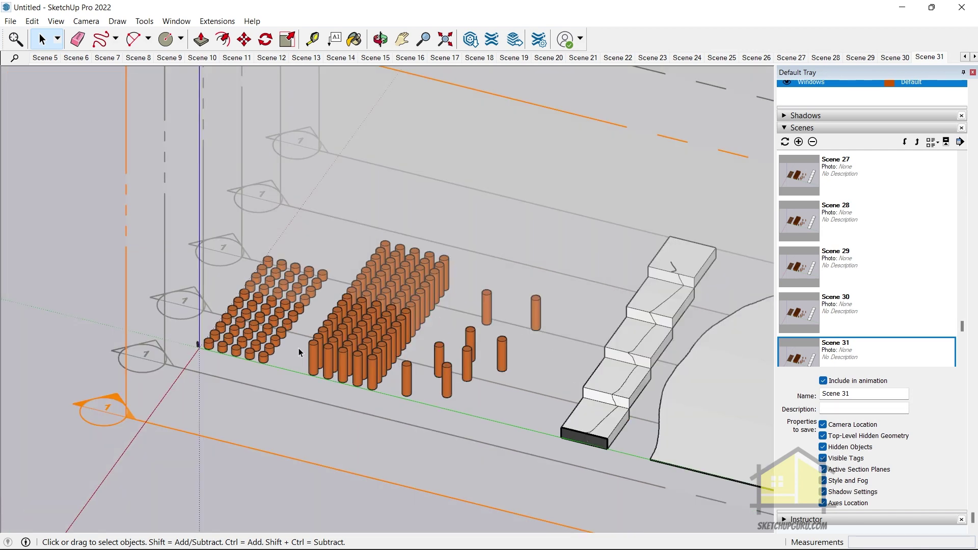